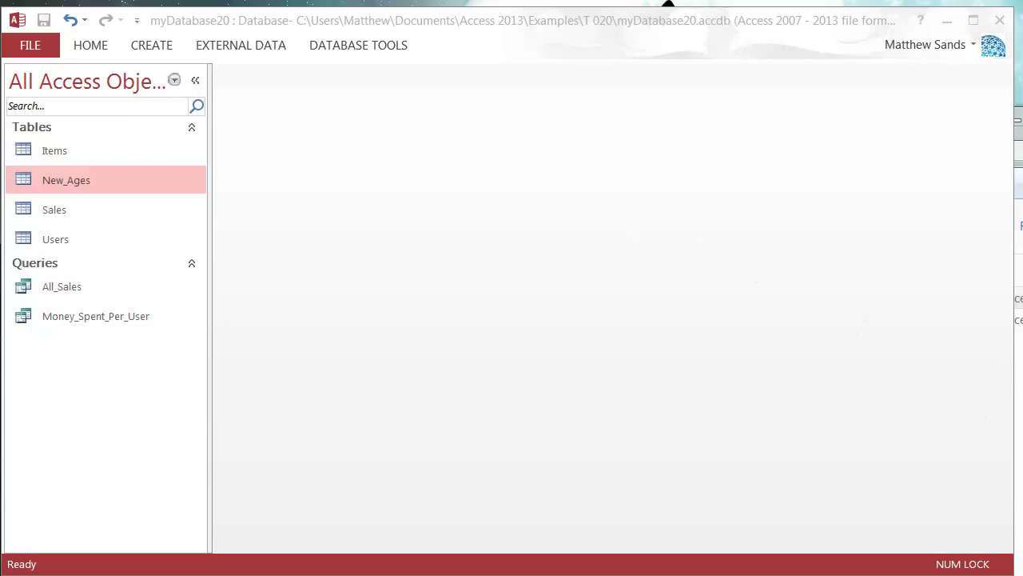
# Step: Bring the Explorer window showing the T 020 folder in front of Access
pyautogui.click(1018, 212)
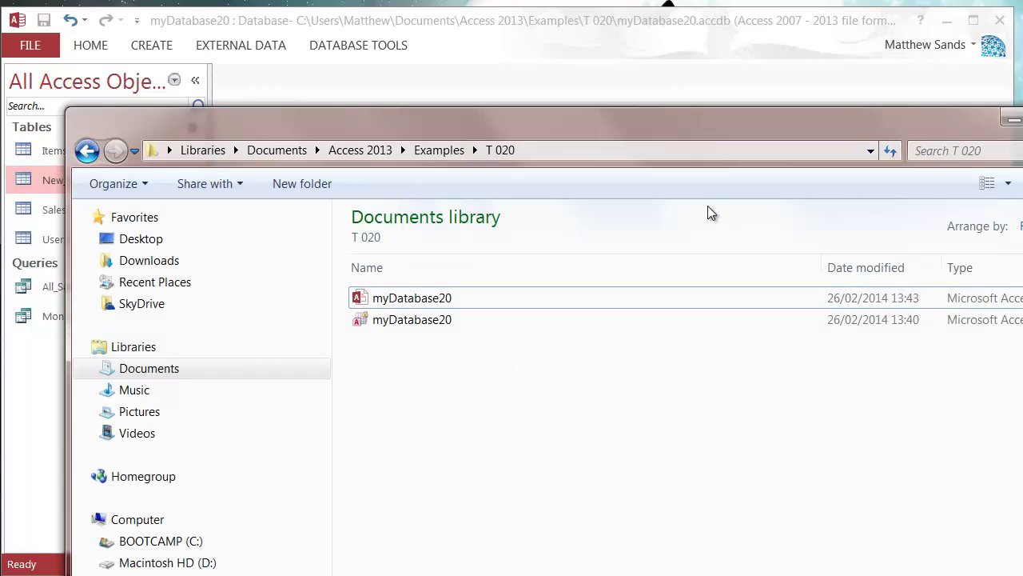
# Step: Browse the Examples and T 020 folders in Explorer, then return to Access
pyautogui.click(440, 149)
pyautogui.moveTo(606, 131); pyautogui.dragTo(593, 0)
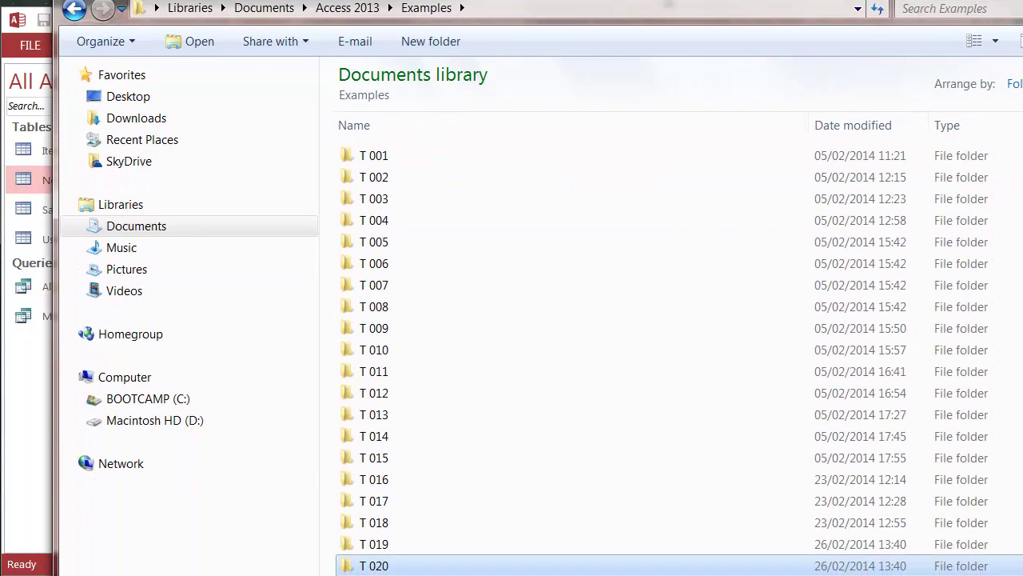
pyautogui.doubleClick(374, 565)
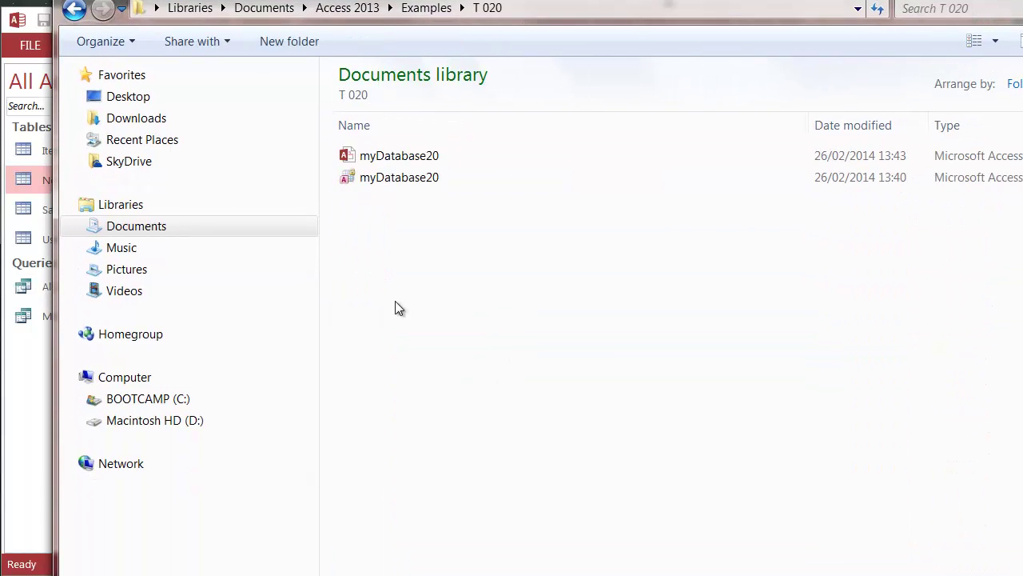
pyautogui.click(427, 8)
pyautogui.hotkey('alt', 'Tab')
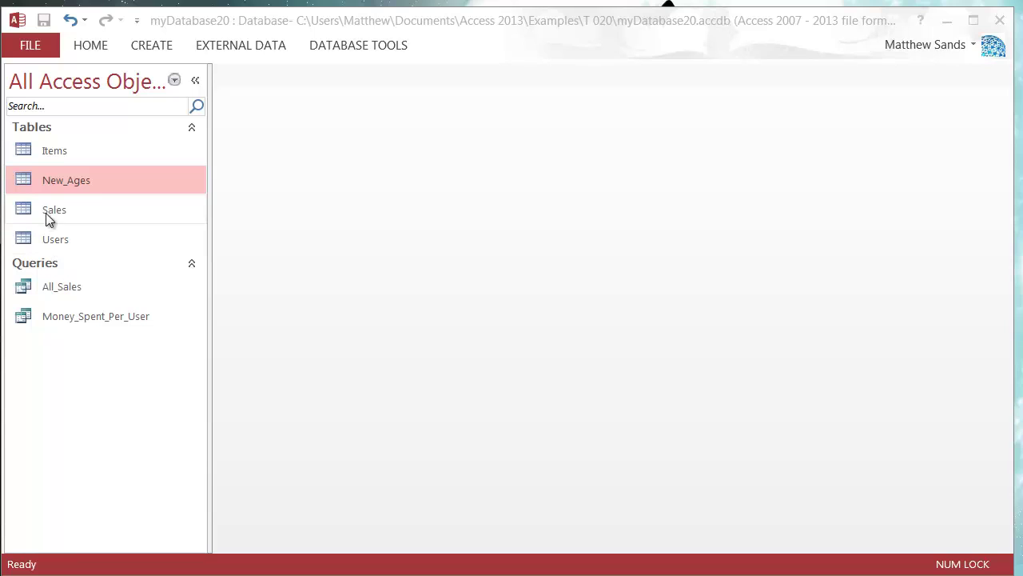
pyautogui.doubleClick(102, 182)
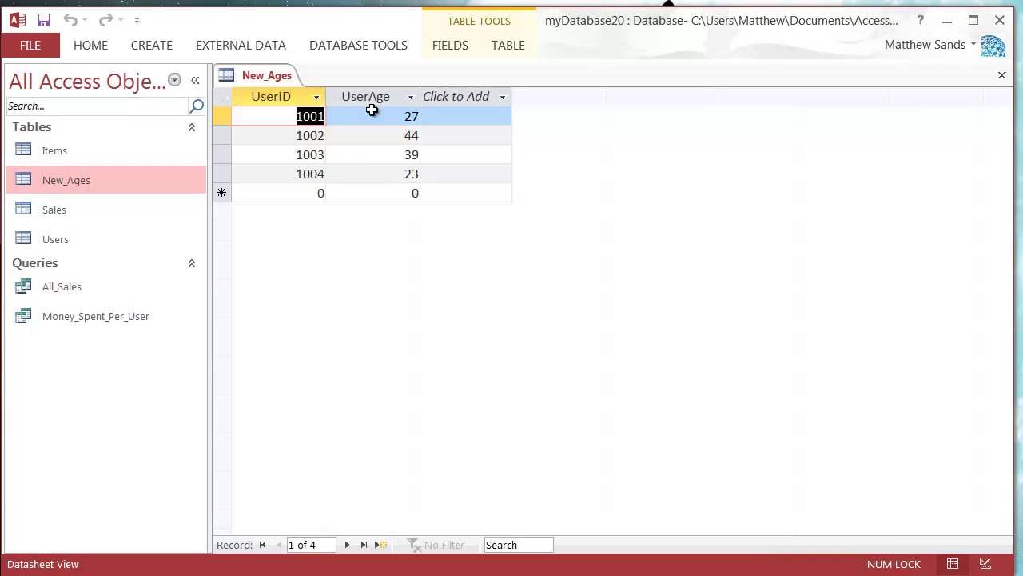
pyautogui.rightClick(258, 76)
pyautogui.click(301, 112)
pyautogui.doubleClick(75, 230)
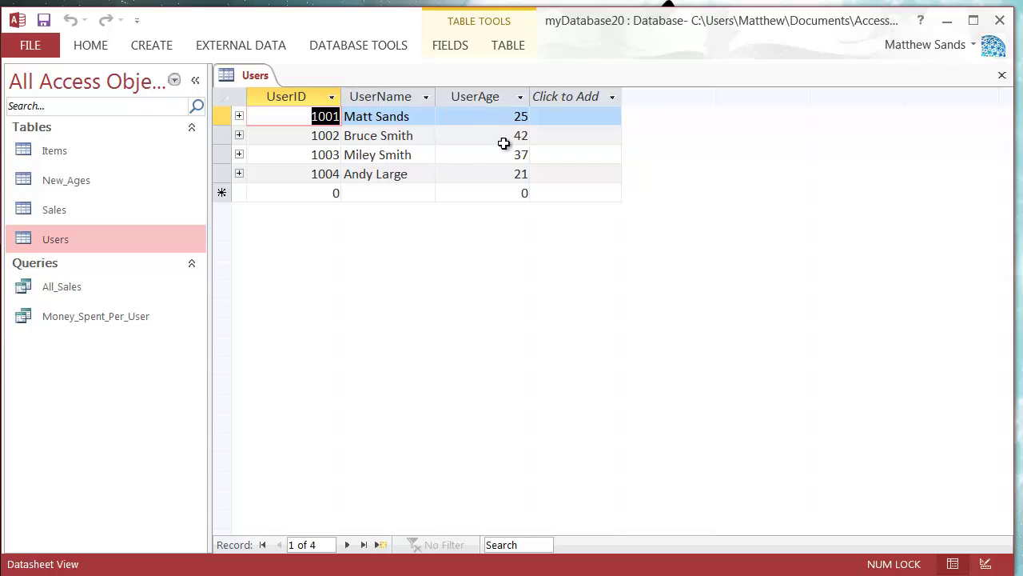
pyautogui.rightClick(258, 76)
pyautogui.click(301, 113)
pyautogui.doubleClick(115, 180)
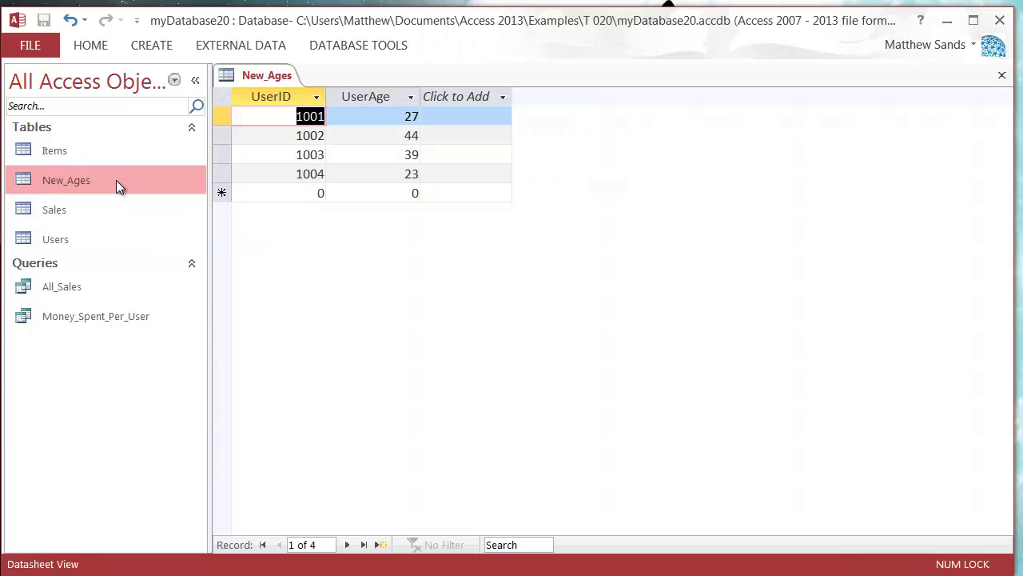
pyautogui.doubleClick(97, 238)
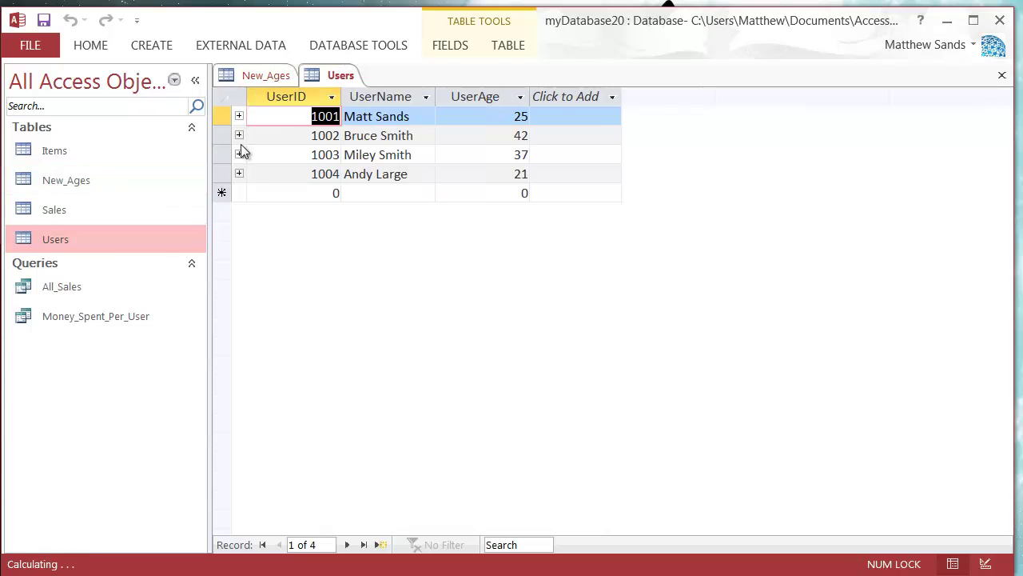
pyautogui.rightClick(340, 74)
pyautogui.click(386, 106)
pyautogui.rightClick(272, 77)
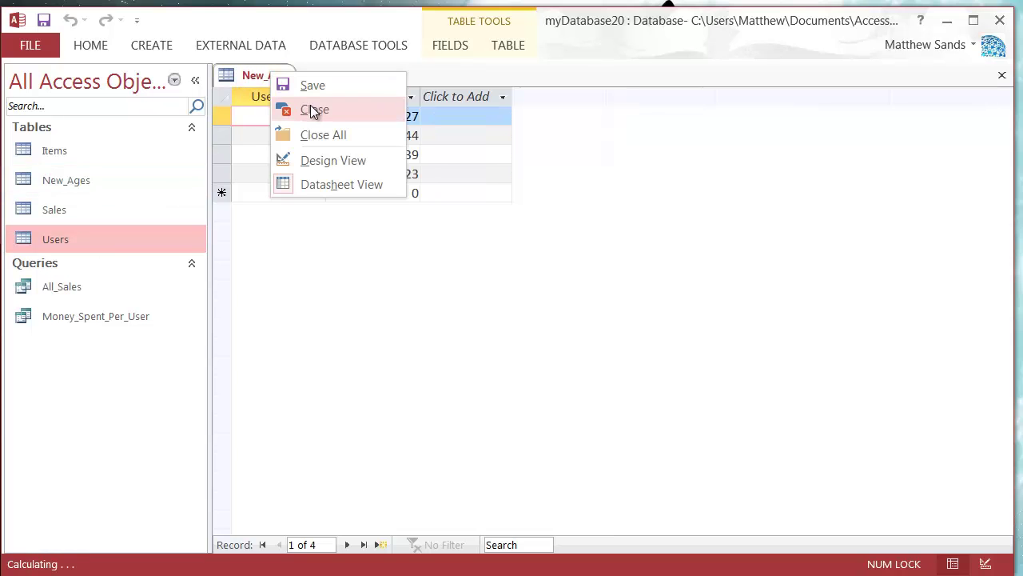
pyautogui.click(312, 107)
pyautogui.doubleClick(98, 180)
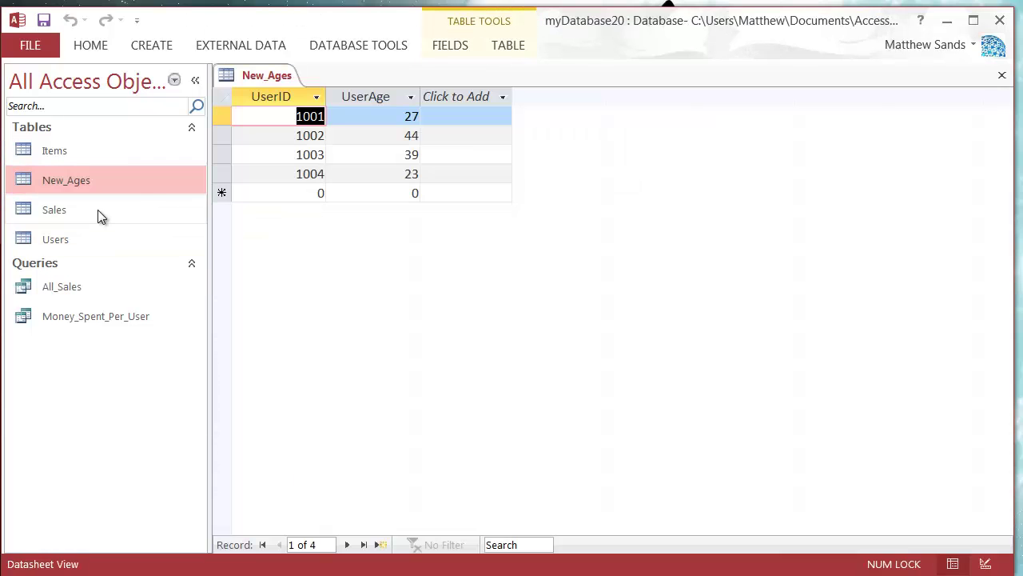
pyautogui.rightClick(256, 76)
pyautogui.click(270, 107)
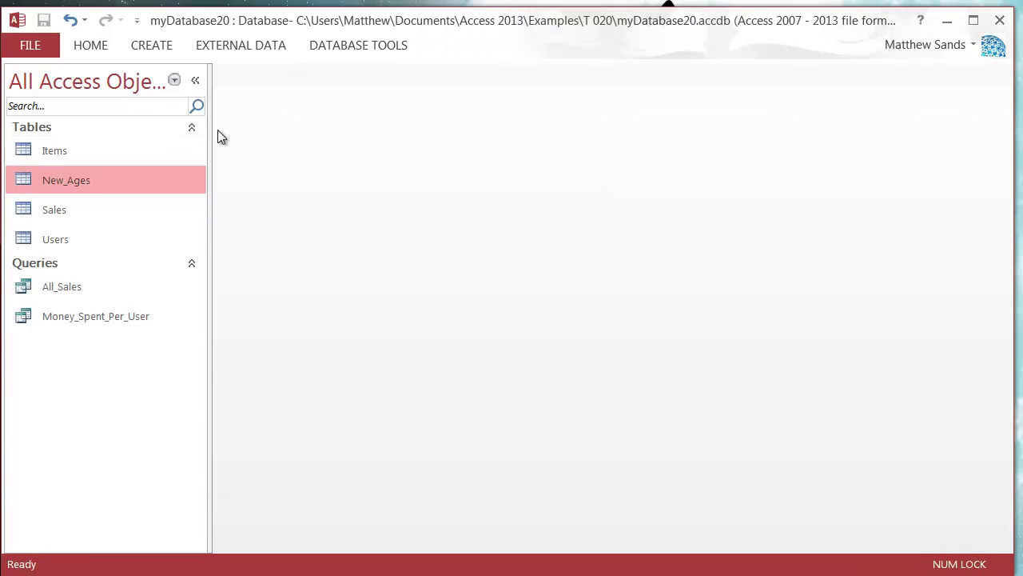
pyautogui.doubleClick(66, 241)
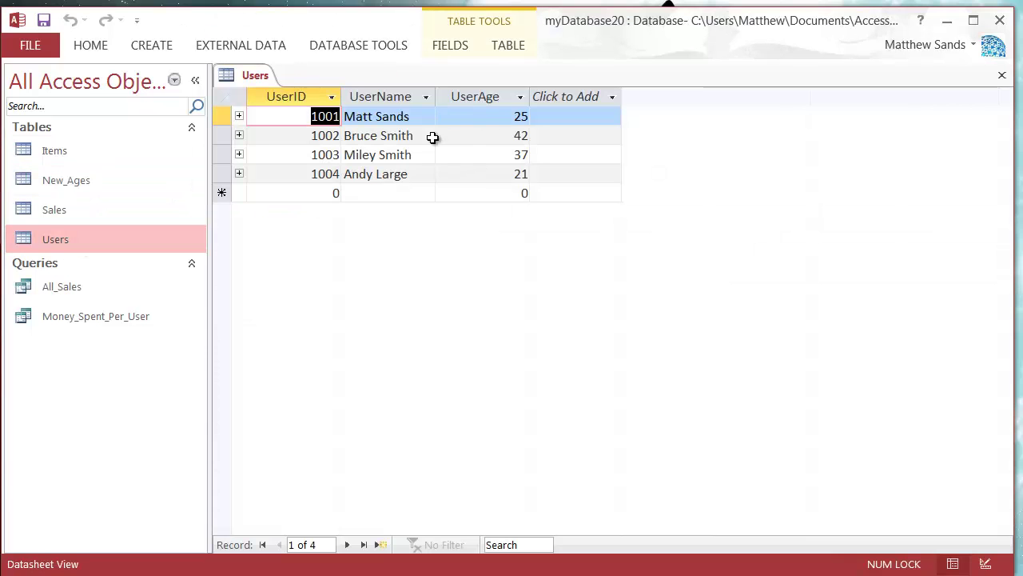
pyautogui.rightClick(257, 76)
pyautogui.click(298, 108)
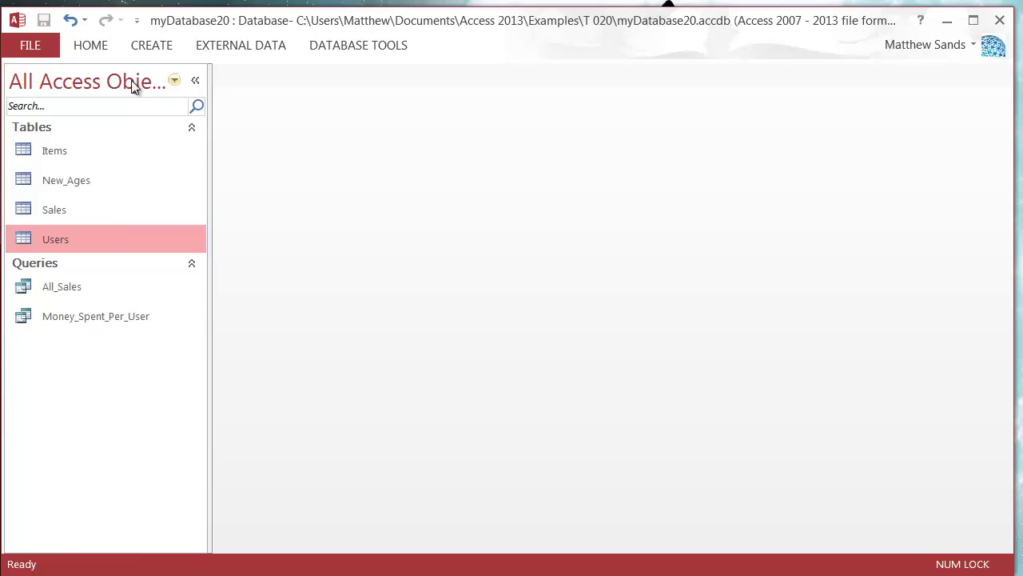
# Step: Start a new query design and add the Users and New_Ages tables
pyautogui.click(166, 46)
pyautogui.click(290, 92)
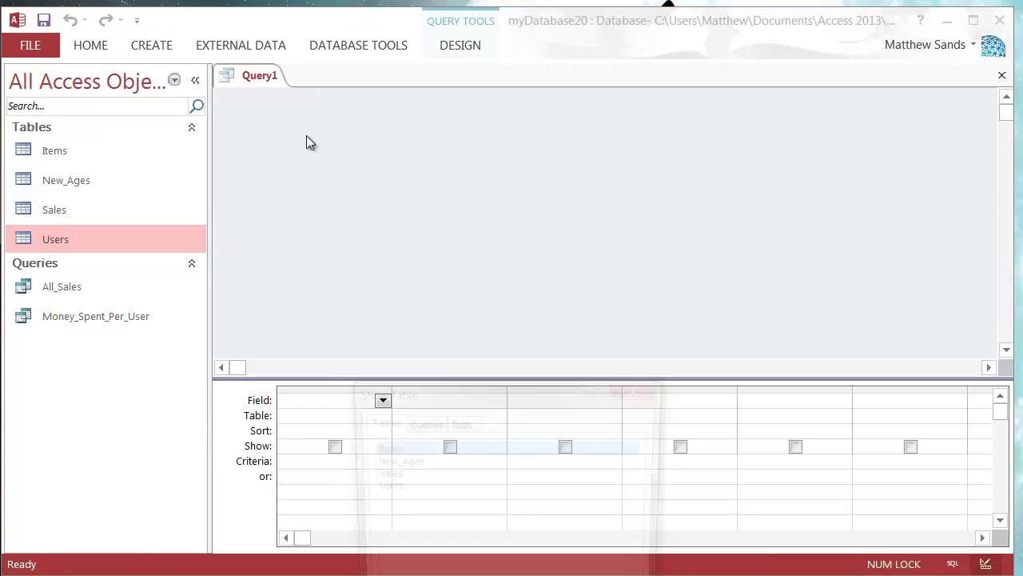
pyautogui.moveTo(510, 390); pyautogui.dragTo(481, 108)
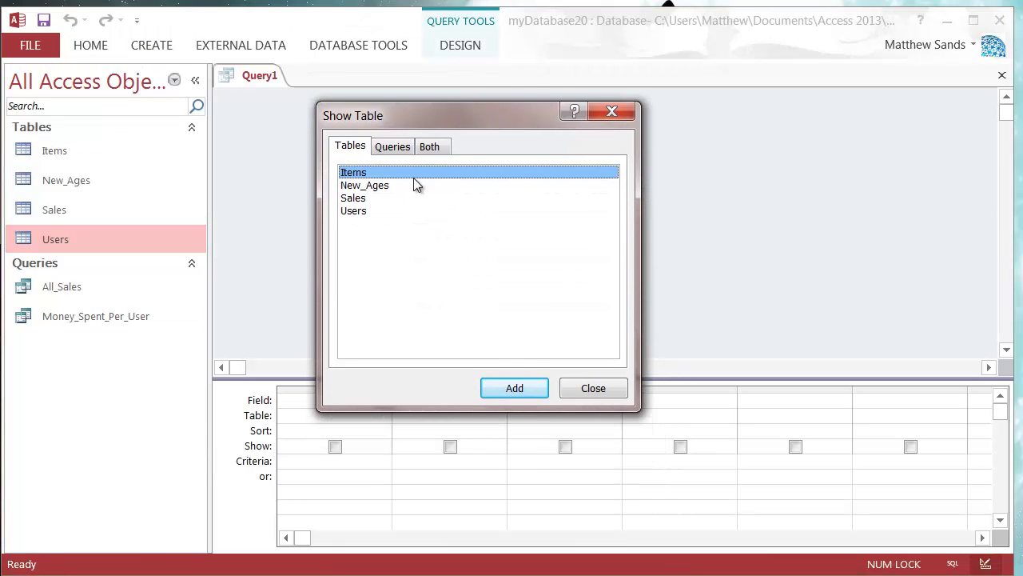
pyautogui.doubleClick(359, 210)
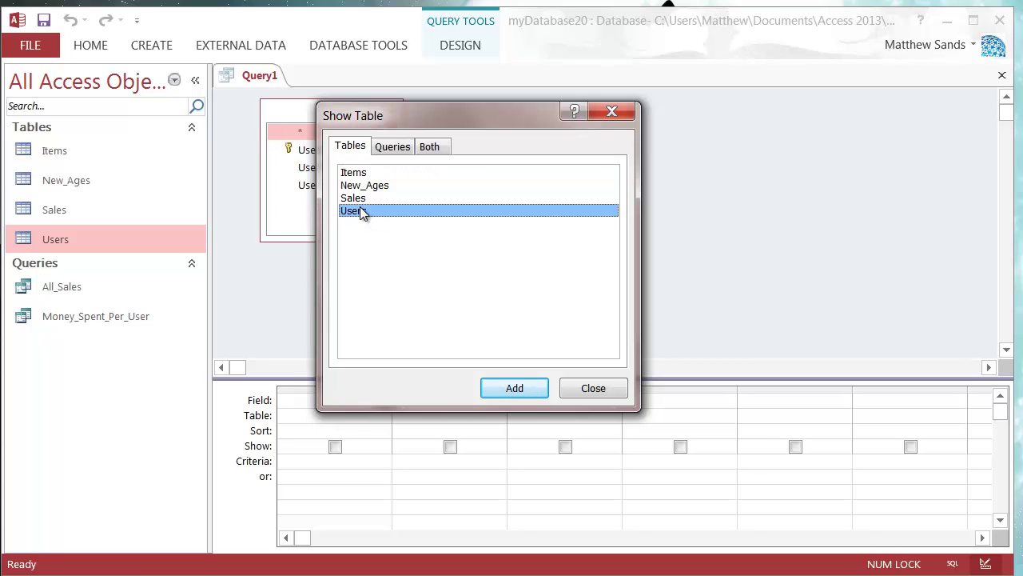
pyautogui.doubleClick(381, 184)
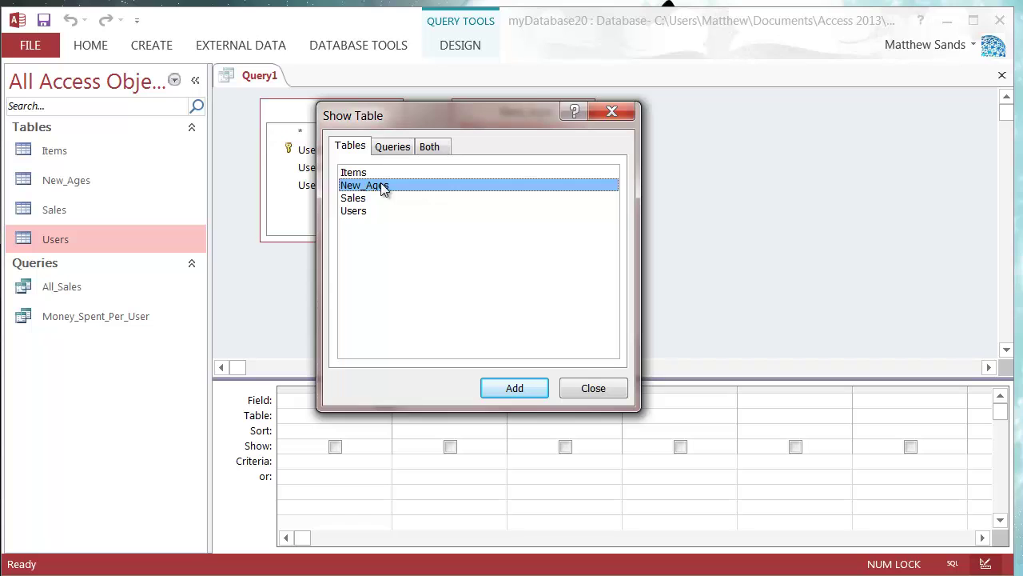
# Step: Close the table picker and join New_Ages to Users on UserID
pyautogui.moveTo(456, 118); pyautogui.dragTo(768, 149)
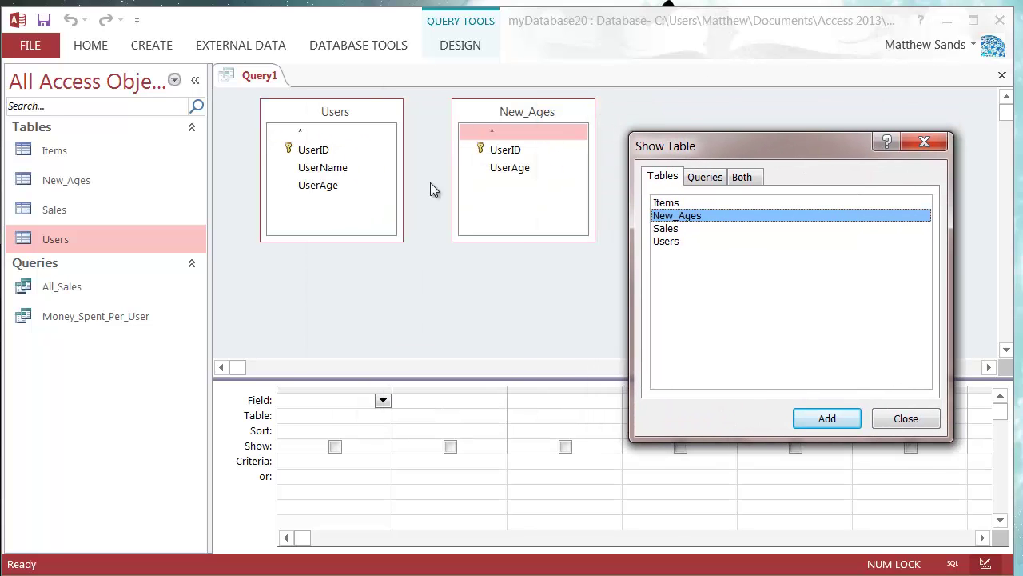
pyautogui.click(902, 418)
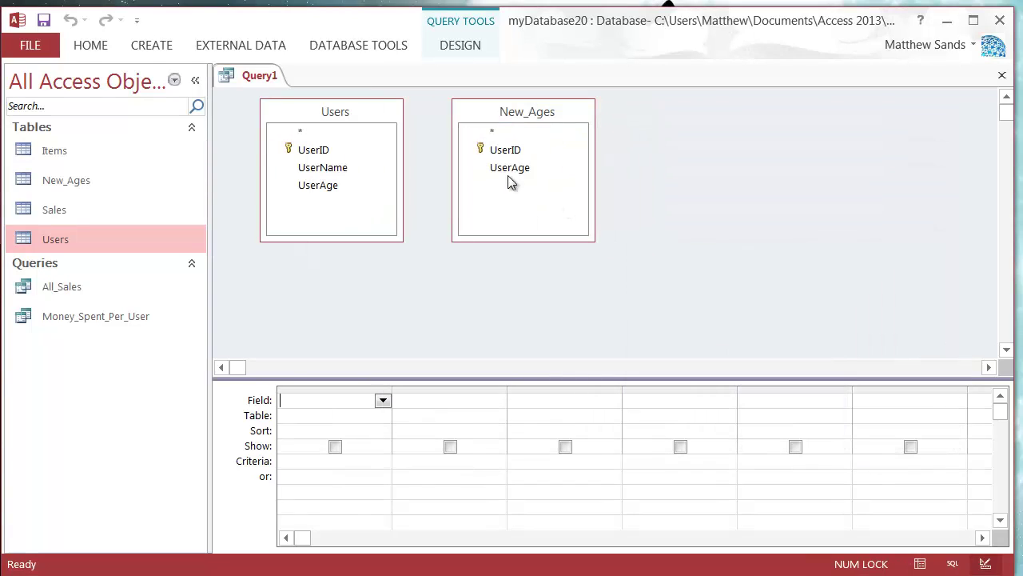
pyautogui.moveTo(505, 152); pyautogui.dragTo(364, 150)
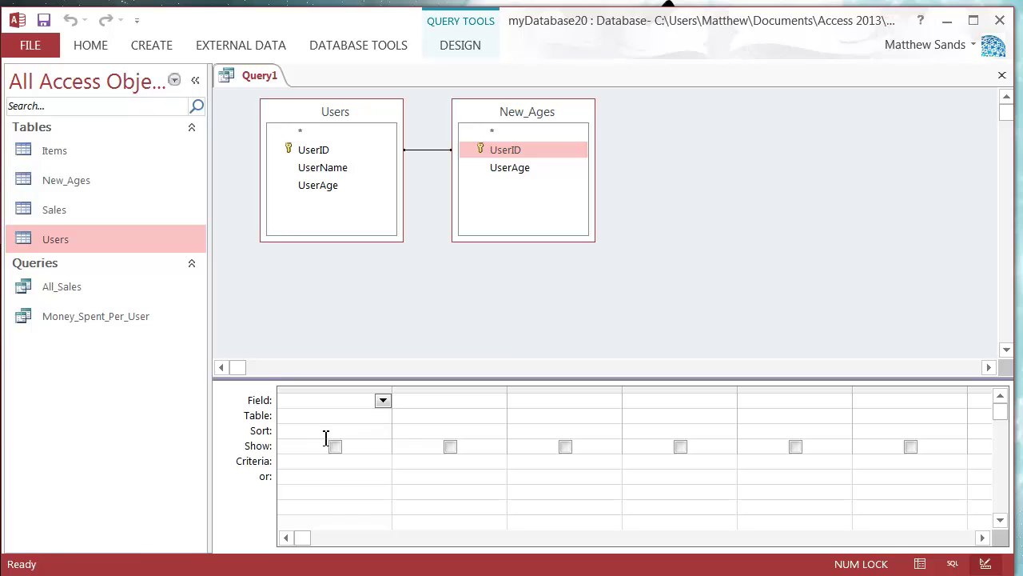
# Step: Change Query1 to an Update query using the Design tab's Query Type group
pyautogui.click(463, 45)
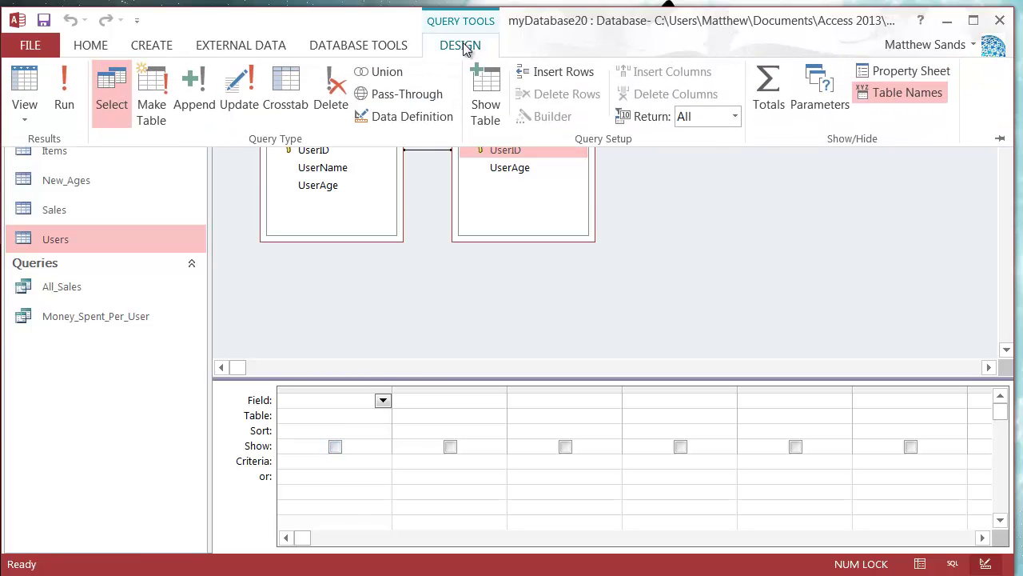
pyautogui.click(237, 90)
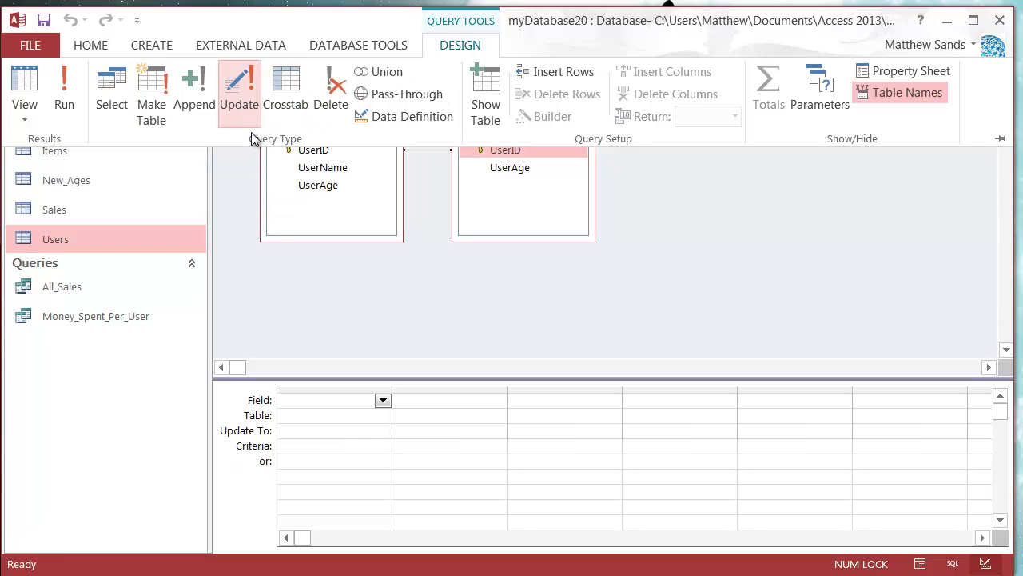
pyautogui.click(469, 45)
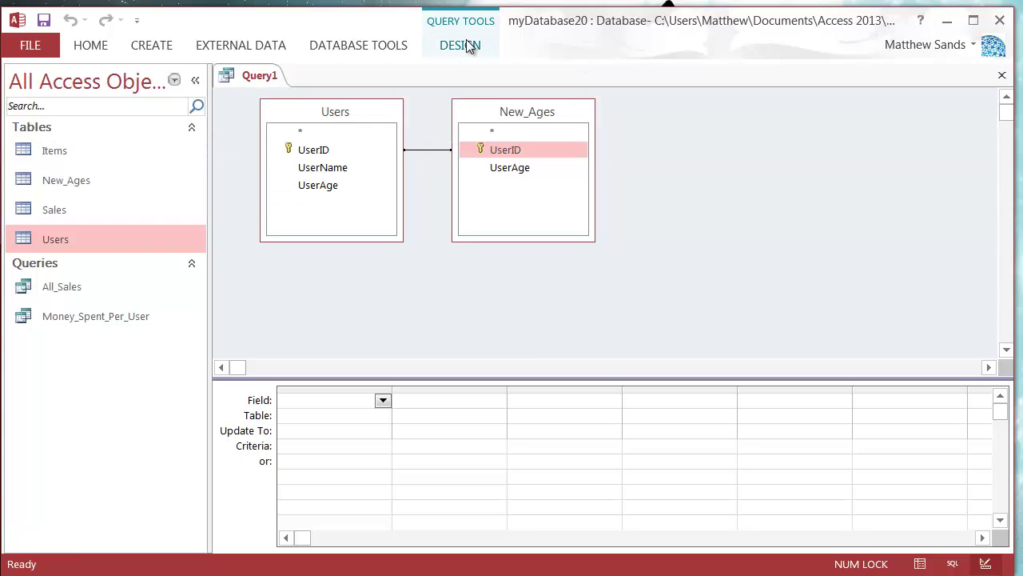
pyautogui.click(306, 404)
pyautogui.click(317, 417)
pyautogui.click(291, 429)
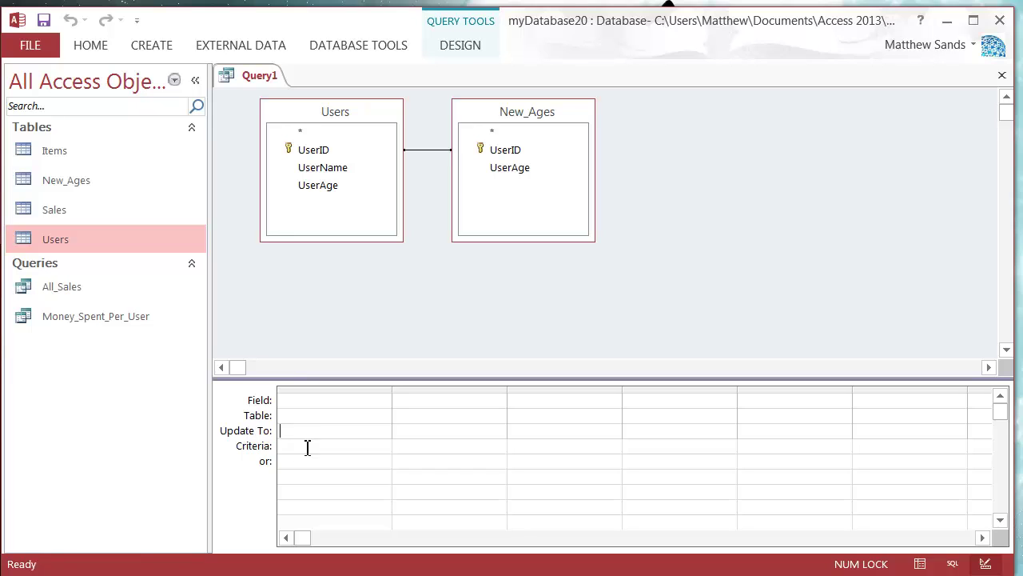
pyautogui.click(311, 428)
pyautogui.click(315, 420)
pyautogui.click(306, 432)
# Step: Add Users.UserAge to the grid with Update To set to [New_Ages].[UserAge]
pyautogui.moveTo(320, 187); pyautogui.dragTo(303, 404)
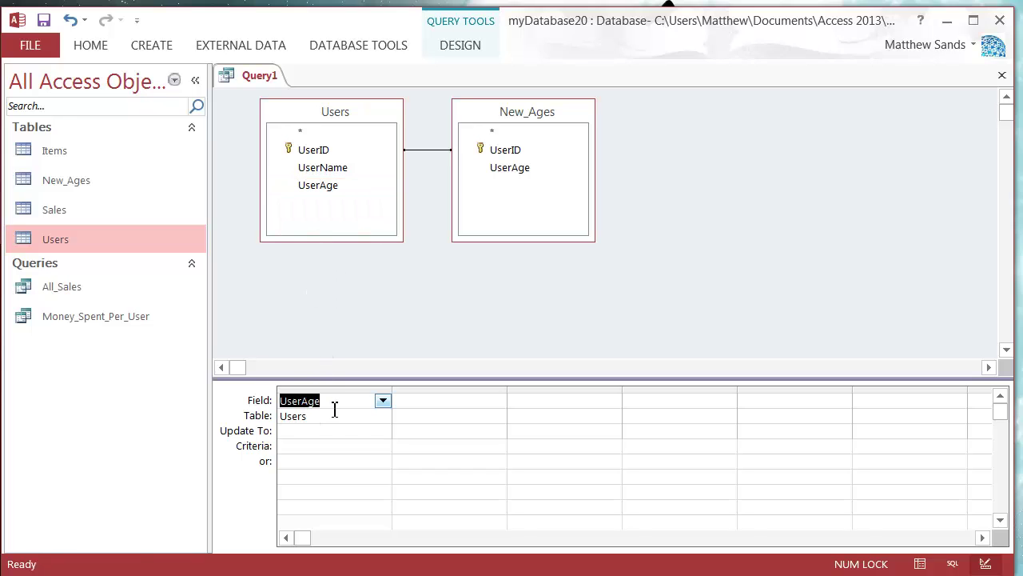
pyautogui.click(313, 431)
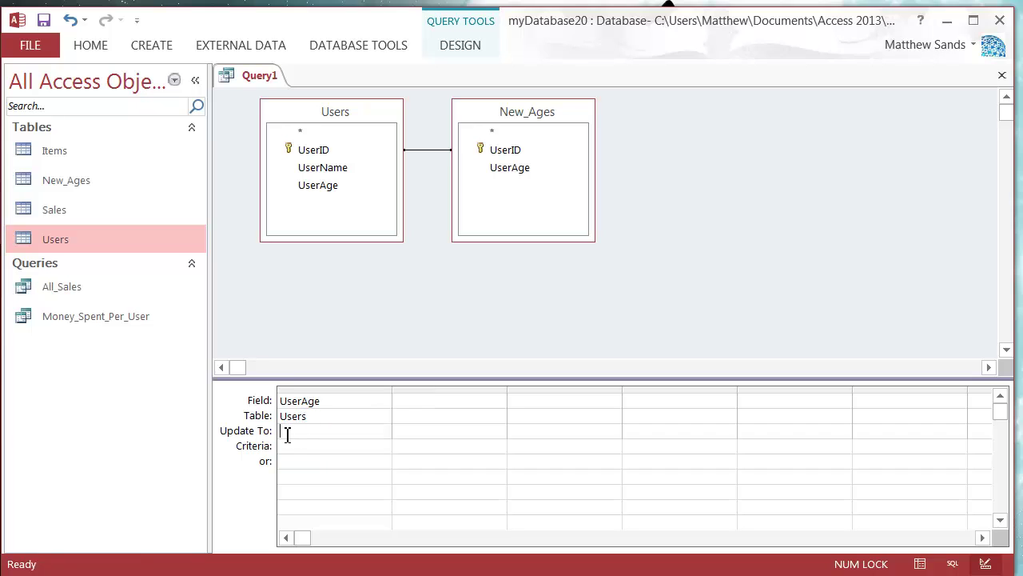
pyautogui.write('New')
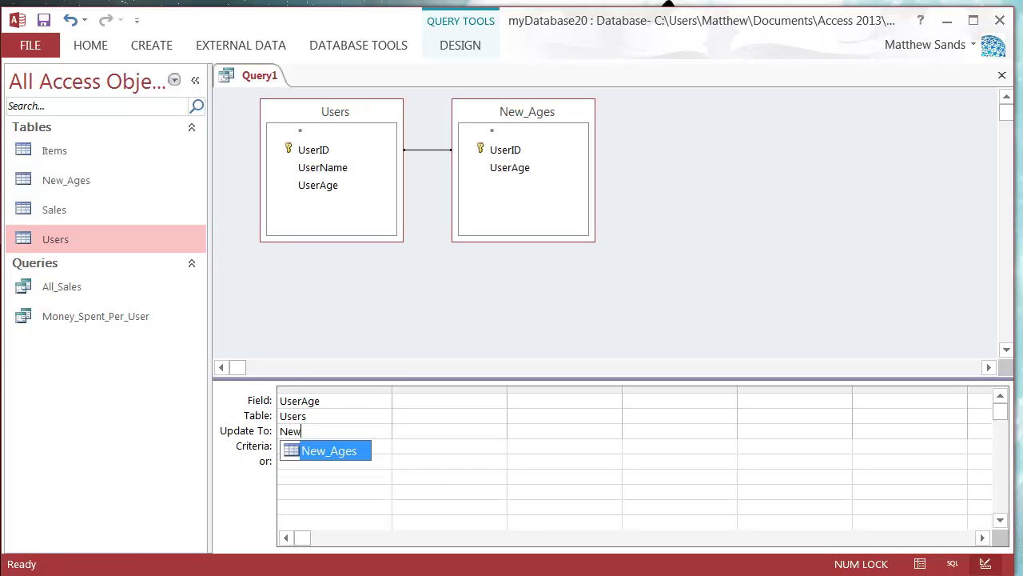
pyautogui.doubleClick(329, 451)
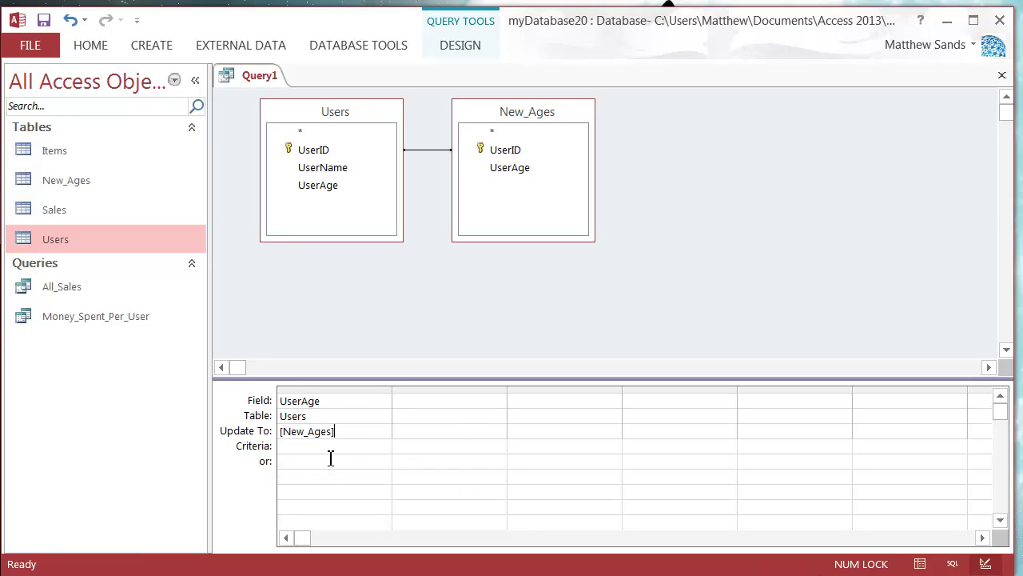
pyautogui.write('.')
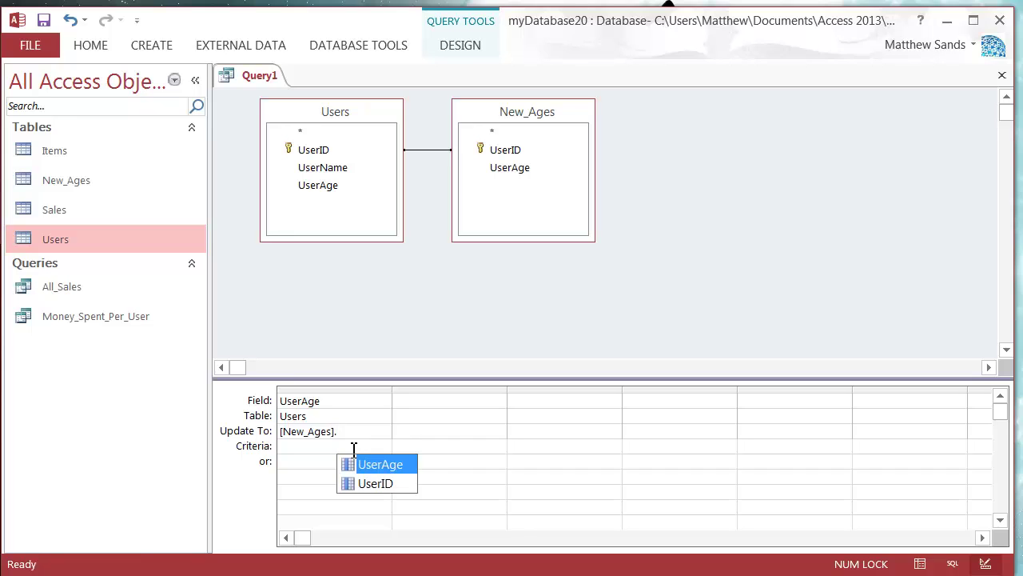
pyautogui.doubleClick(381, 465)
pyautogui.press('Down')
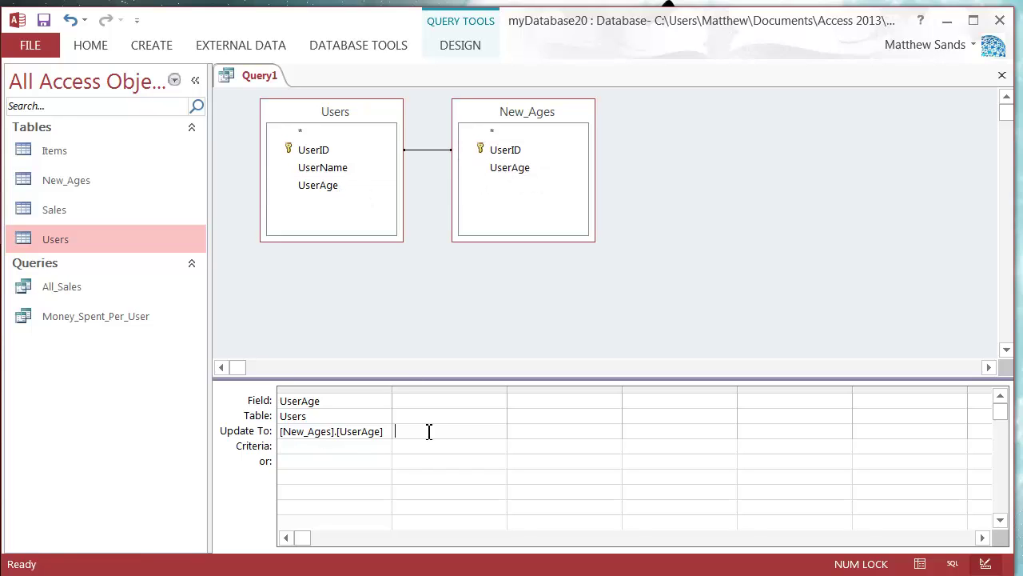
pyautogui.click(371, 443)
# Step: Switch Query1 to Datasheet View to preview the affected UserAge values
pyautogui.rightClick(245, 76)
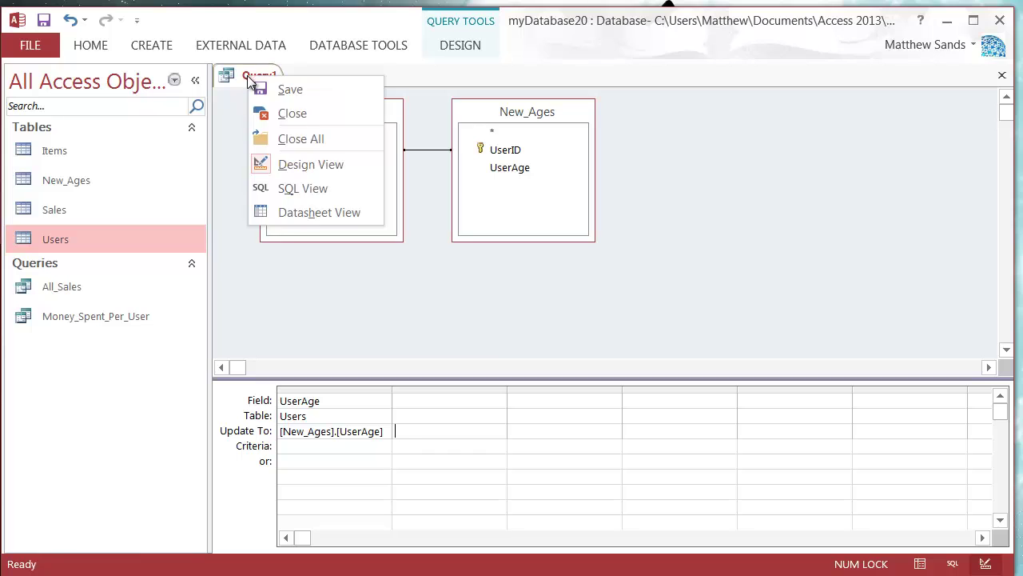
pyautogui.click(313, 211)
pyautogui.click(290, 136)
pyautogui.click(288, 154)
pyautogui.click(299, 173)
pyautogui.click(306, 149)
pyautogui.click(293, 136)
pyautogui.click(296, 117)
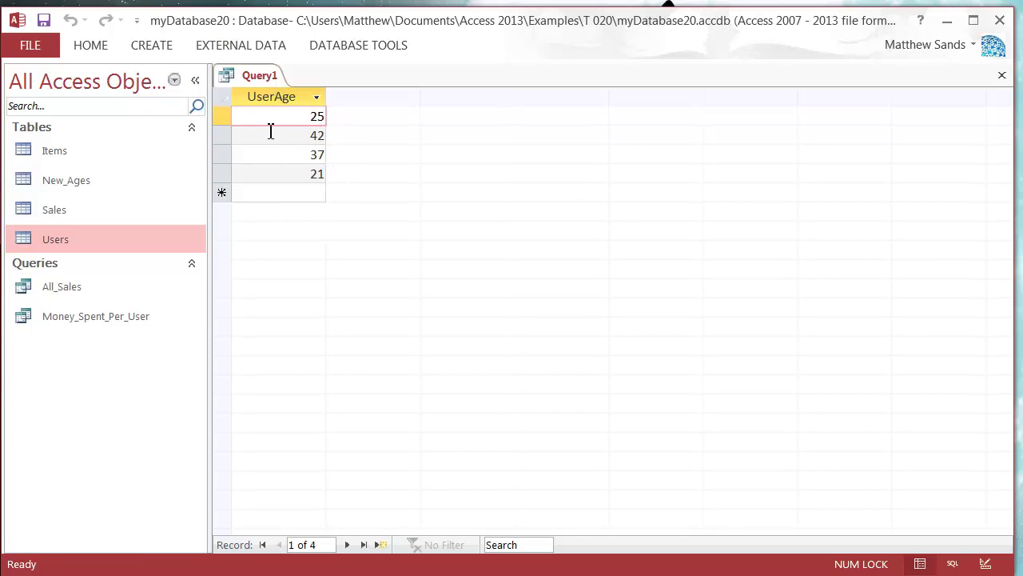
# Step: Review the previewed ages 42, 37 and 21 row by row
pyautogui.click(305, 135)
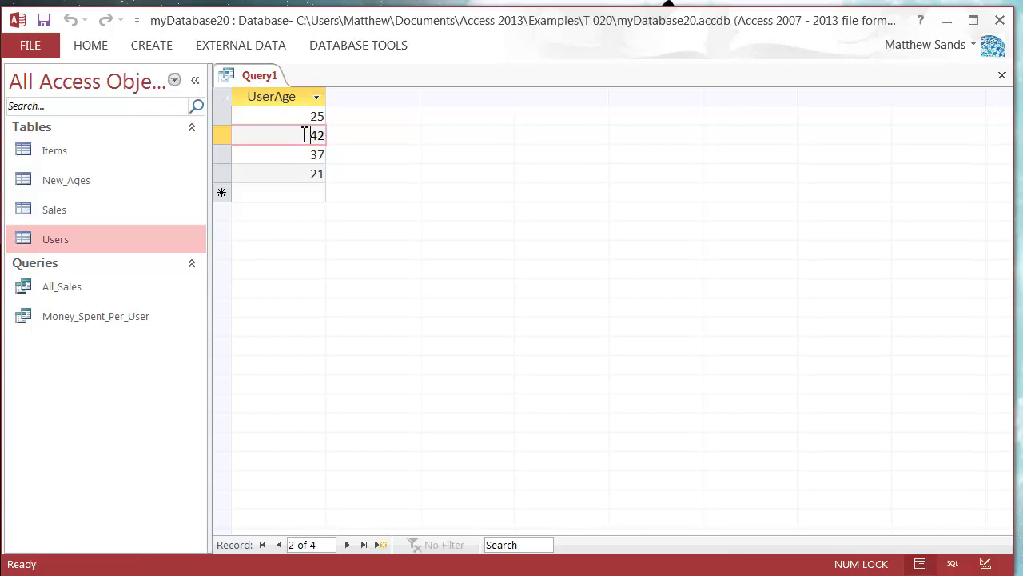
pyautogui.click(298, 155)
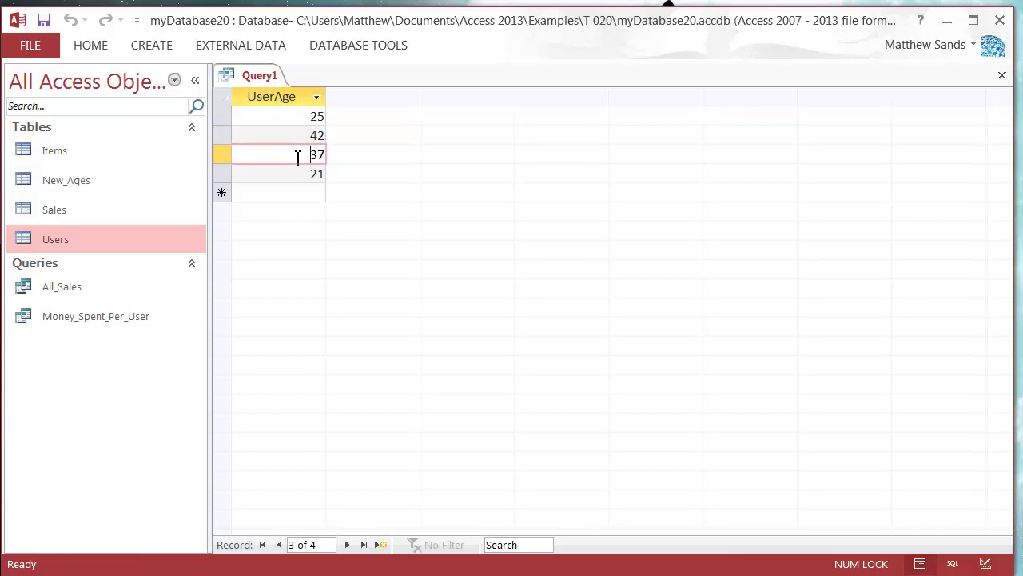
pyautogui.click(296, 174)
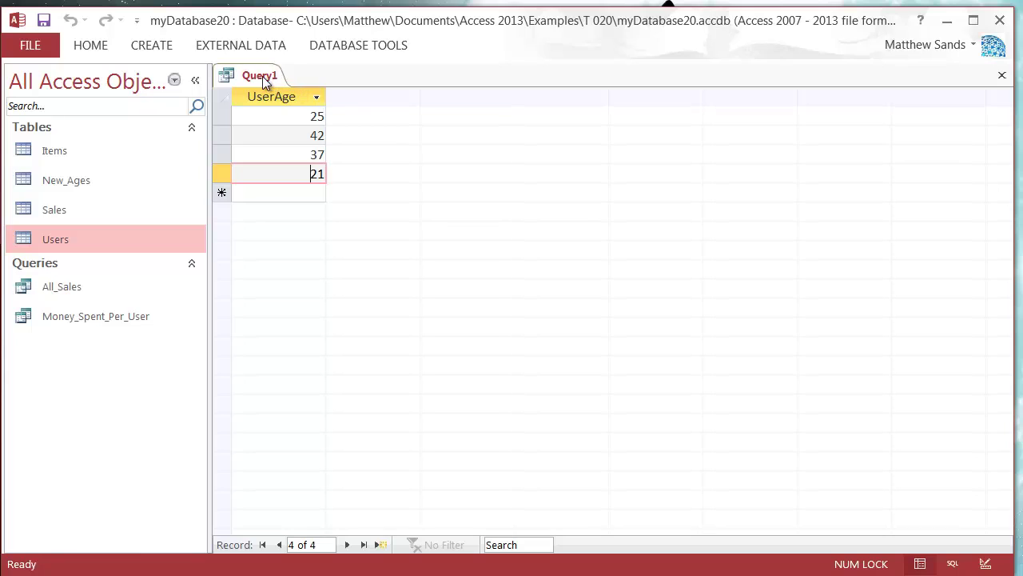
pyautogui.click(295, 153)
pyautogui.click(295, 135)
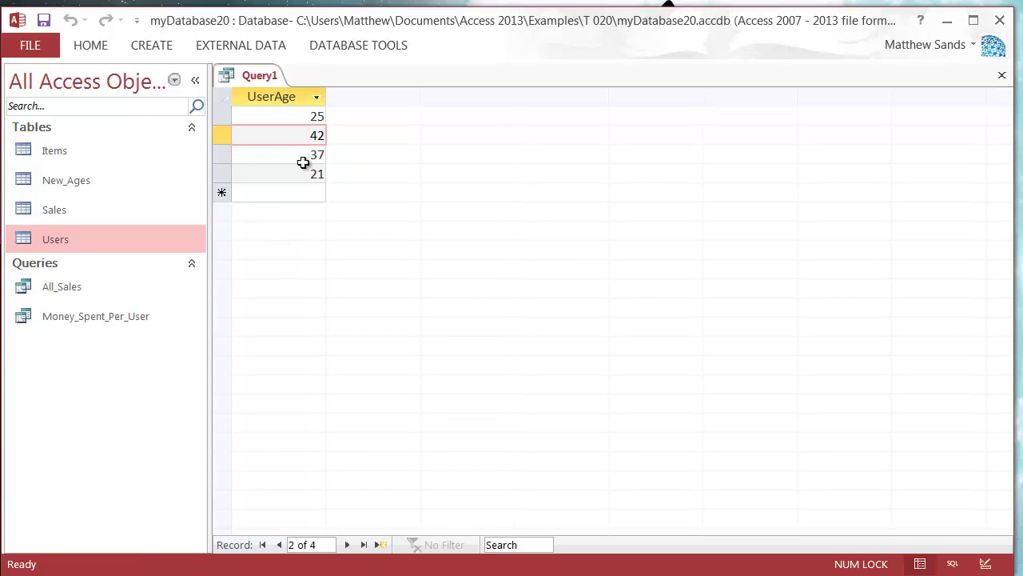
pyautogui.rightClick(257, 75)
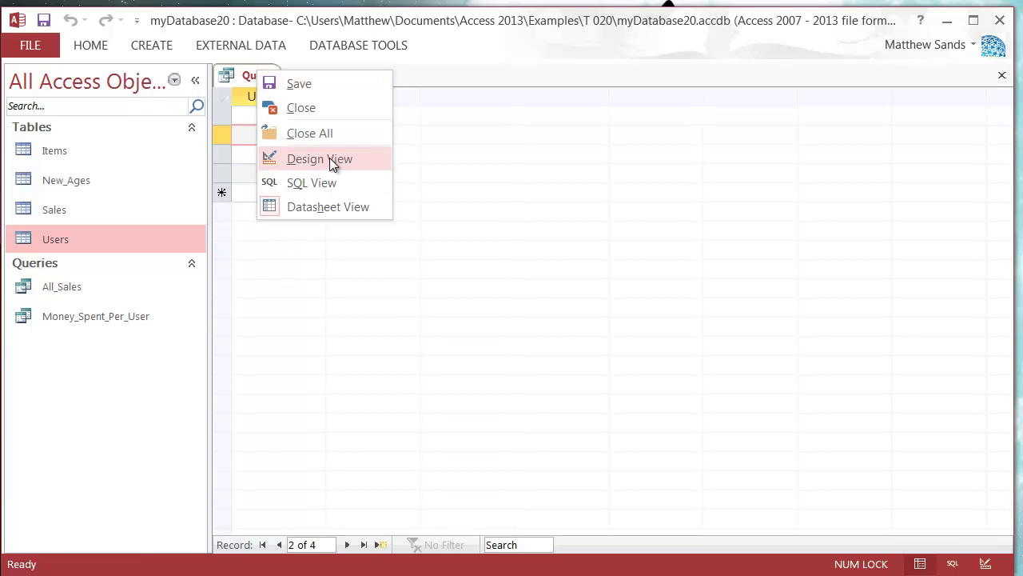
# Step: Back in Design View, open the Users table to check user 1003, then close it
pyautogui.click(328, 158)
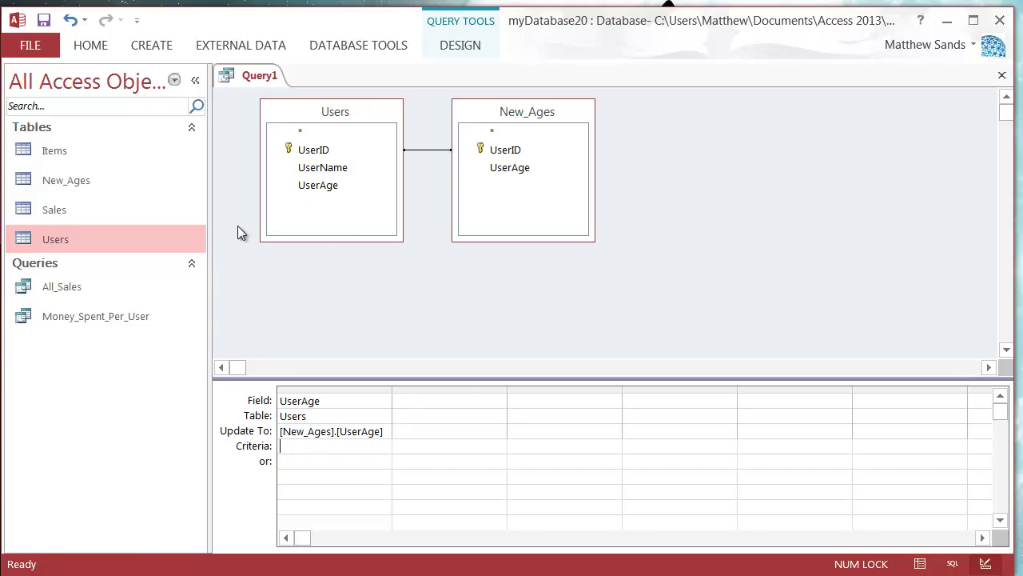
pyautogui.doubleClick(80, 243)
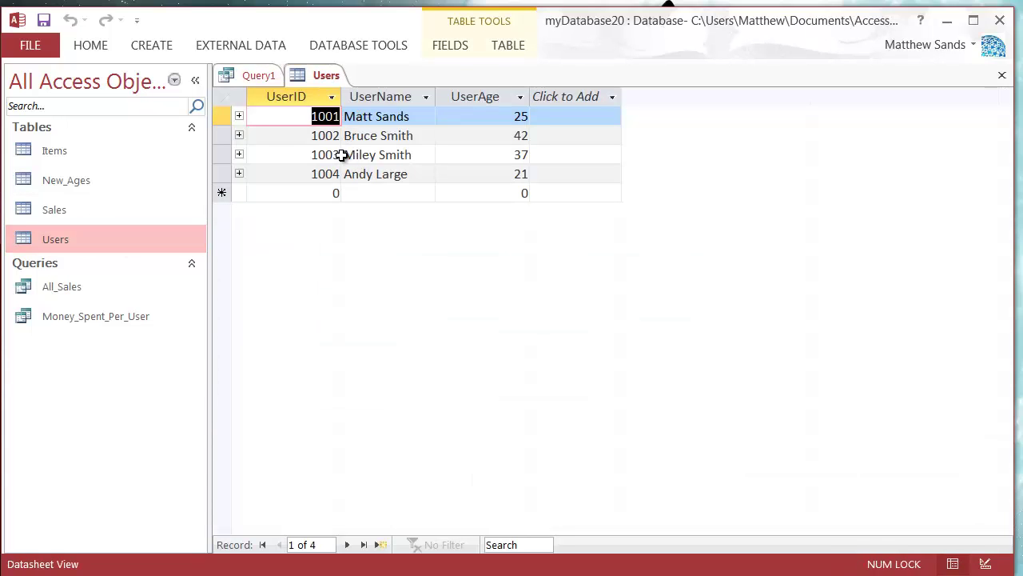
pyautogui.click(308, 157)
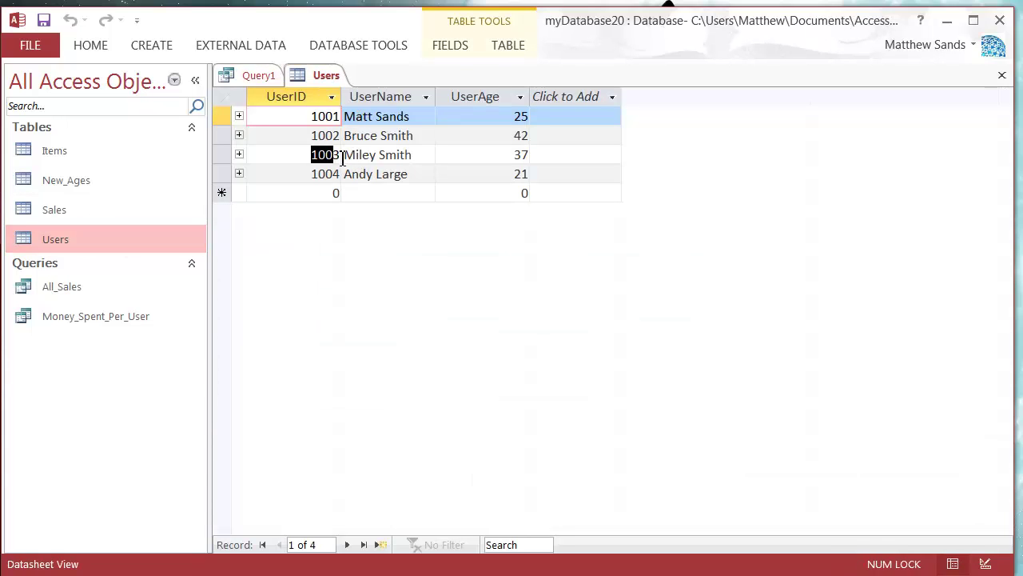
pyautogui.rightClick(328, 79)
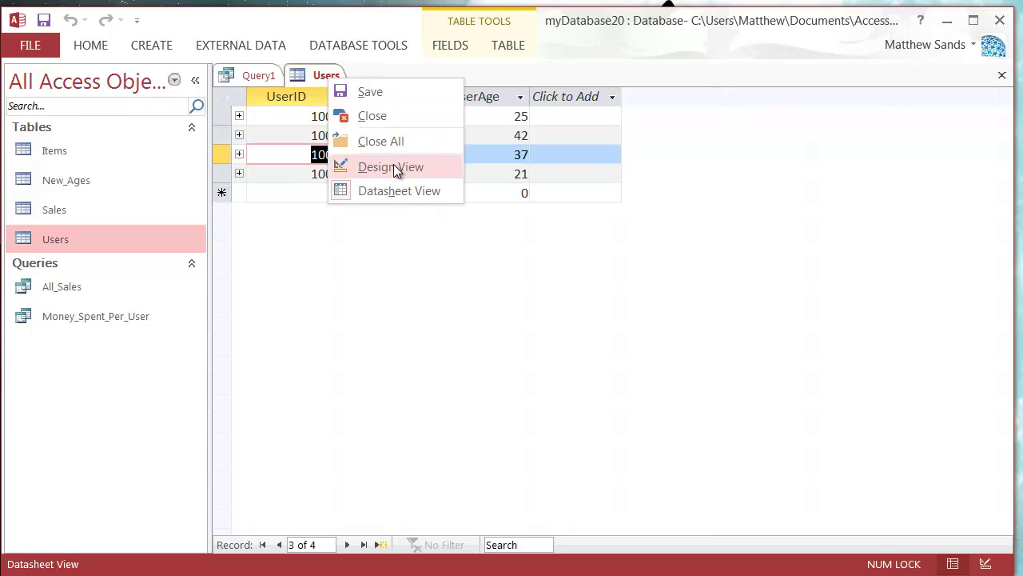
pyautogui.click(375, 120)
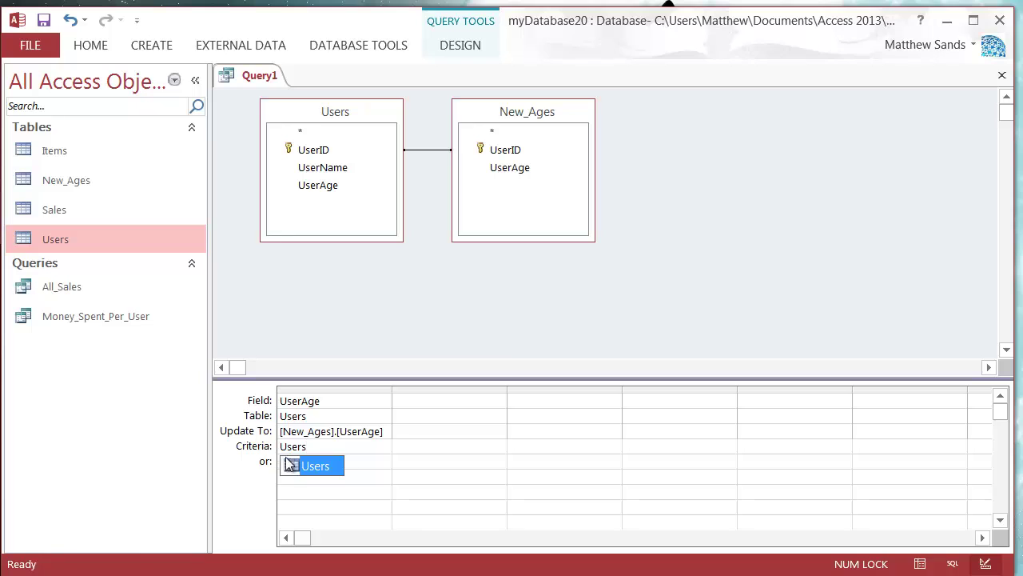
# Step: Set the UserAge column's criterion to [Users].[UserID]=1003
pyautogui.doubleClick(334, 465)
pyautogui.write('.')
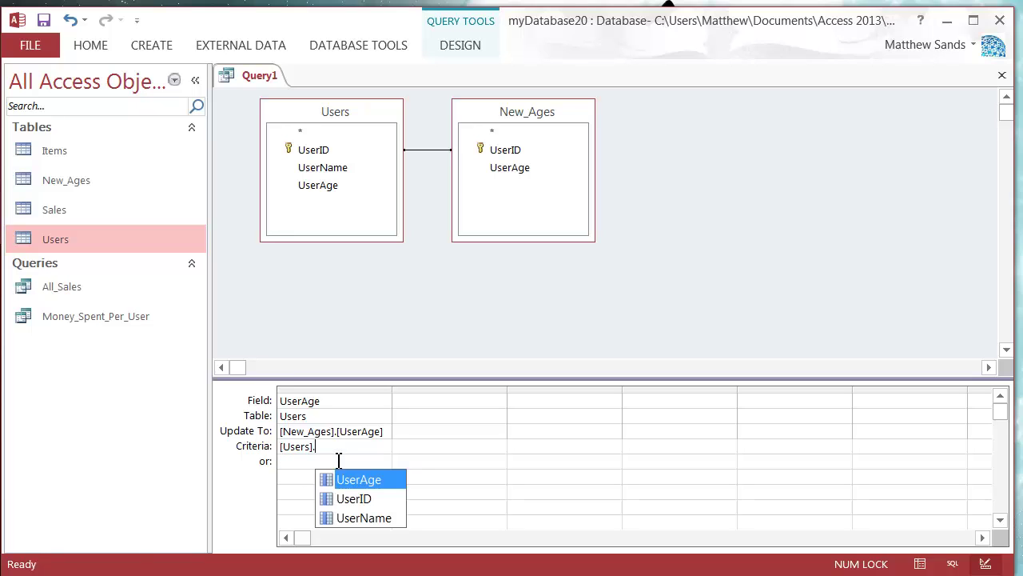
pyautogui.doubleClick(372, 500)
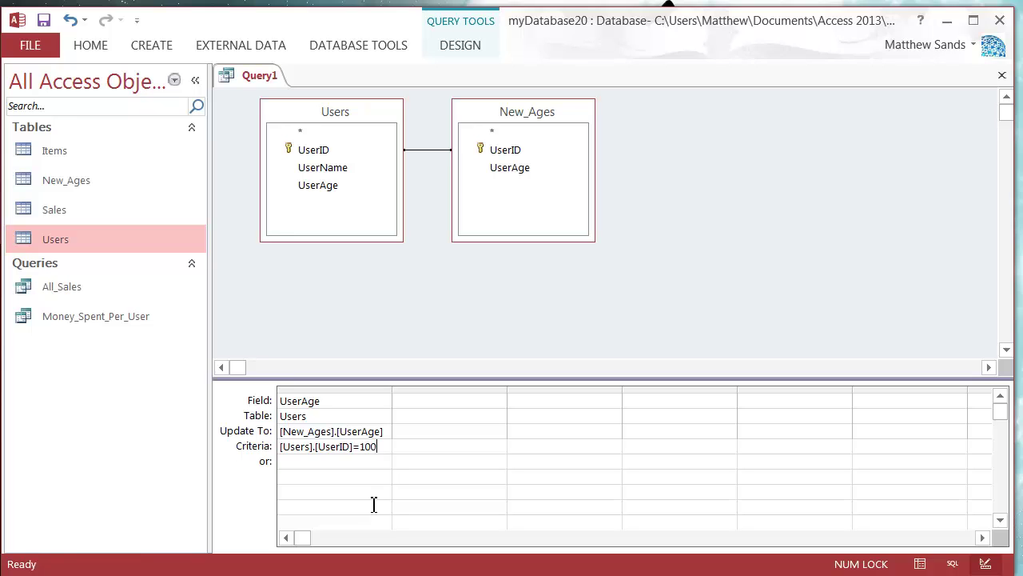
pyautogui.click(390, 389)
pyautogui.click(396, 389)
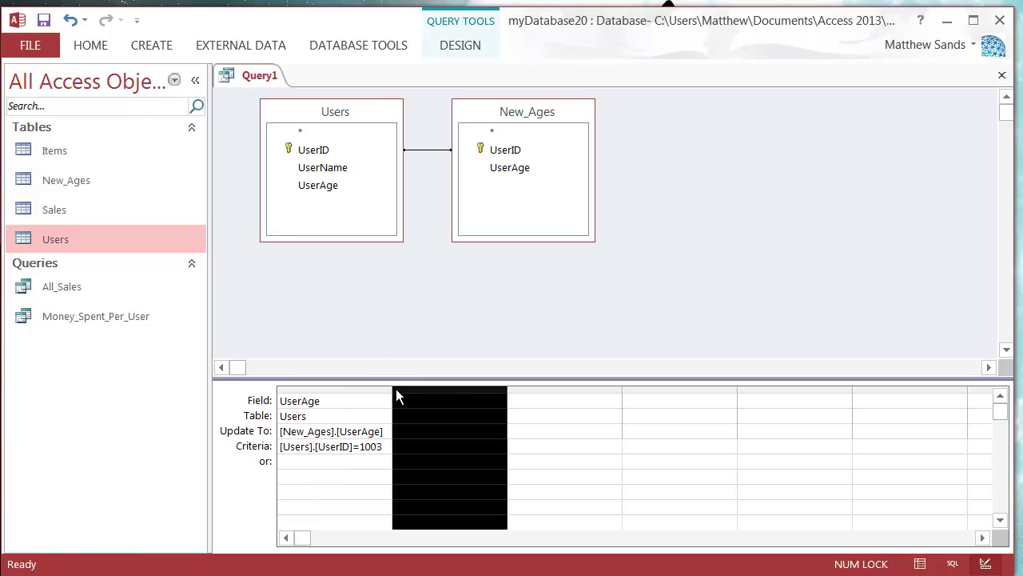
pyautogui.click(417, 446)
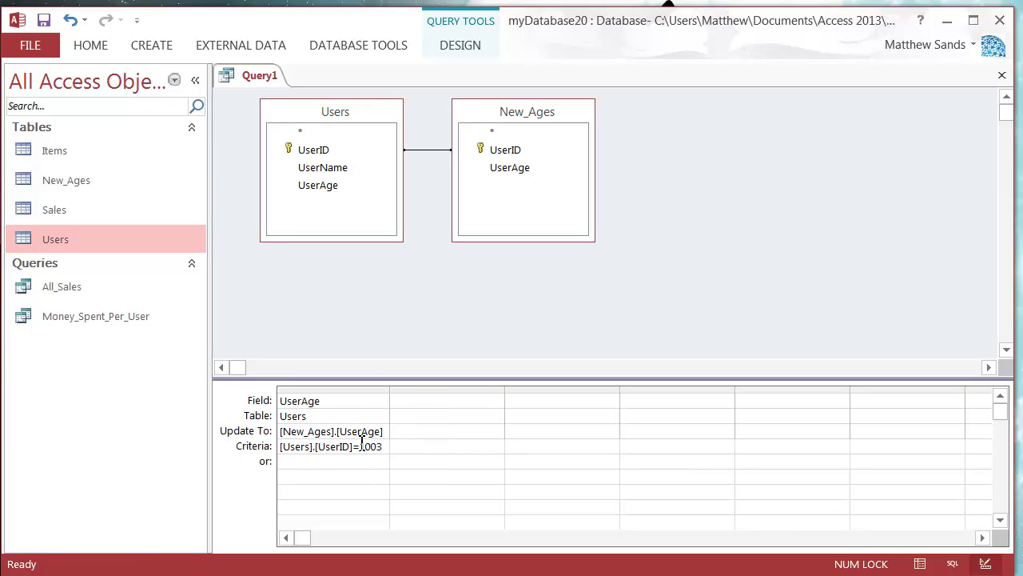
# Step: Preview in Datasheet View that only age 37 matches, then return to Design View
pyautogui.rightClick(244, 75)
pyautogui.click(297, 205)
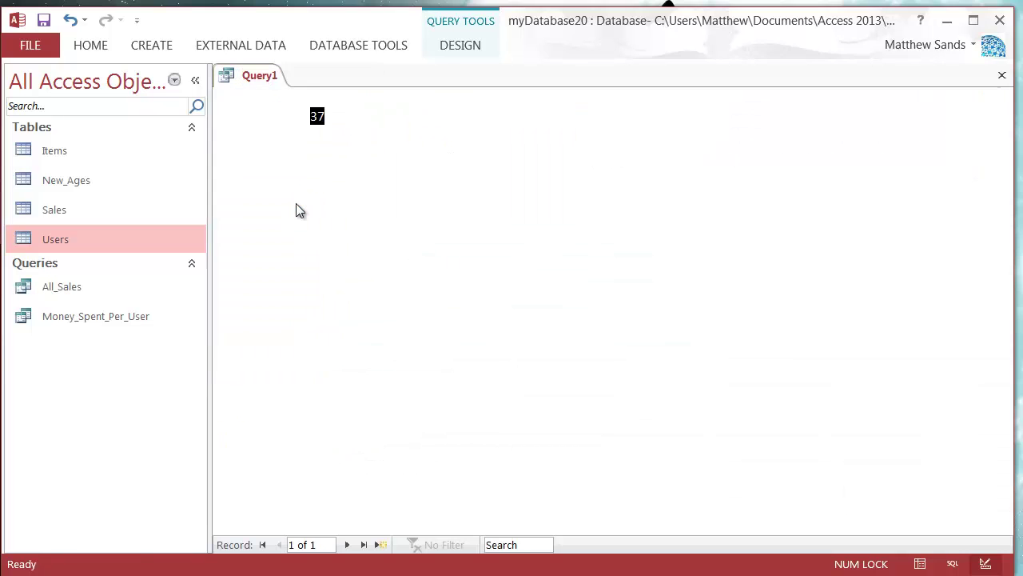
pyautogui.click(288, 136)
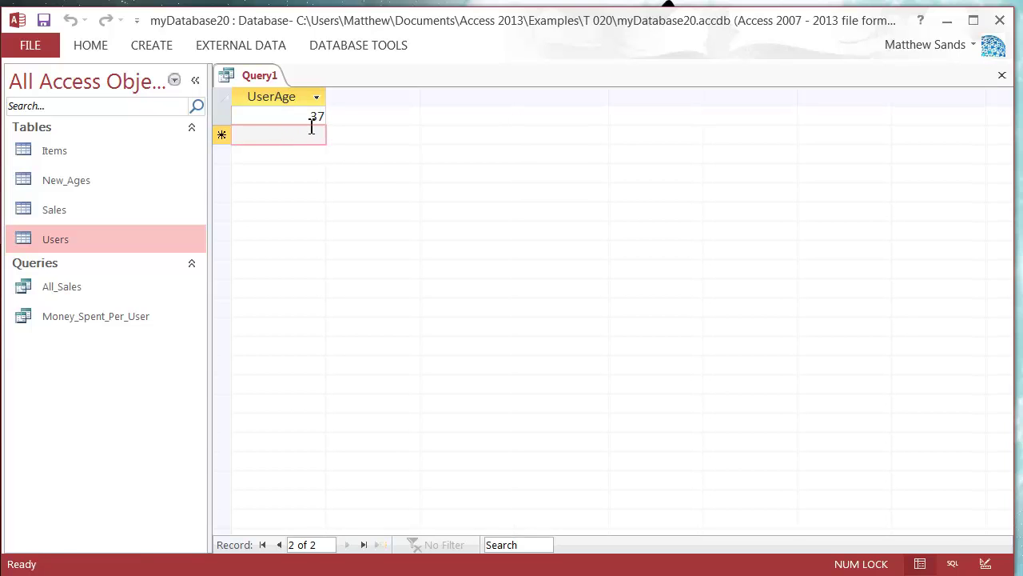
pyautogui.rightClick(261, 75)
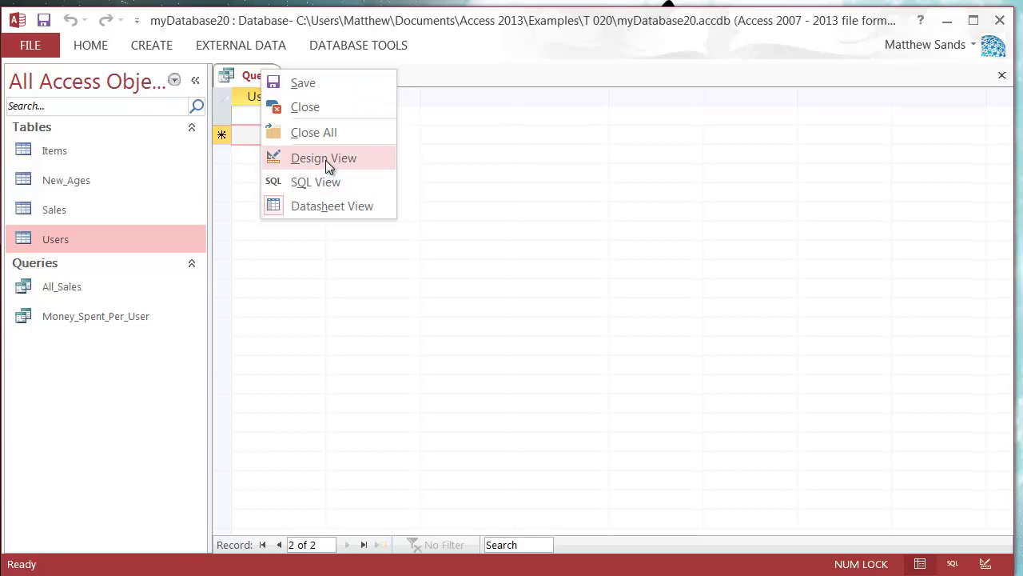
pyautogui.click(326, 158)
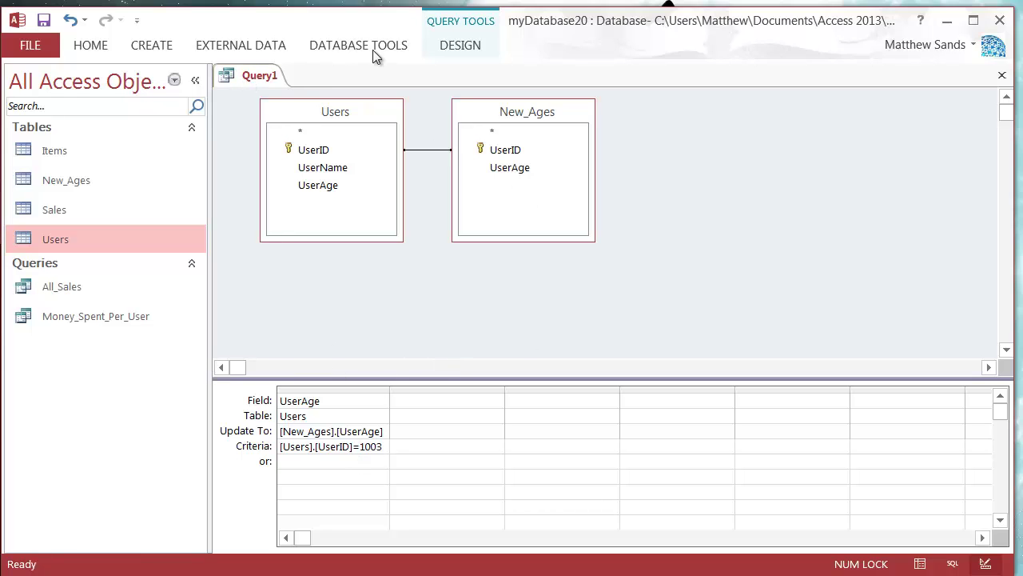
# Step: Run the update query and confirm updating 1 row
pyautogui.click(460, 46)
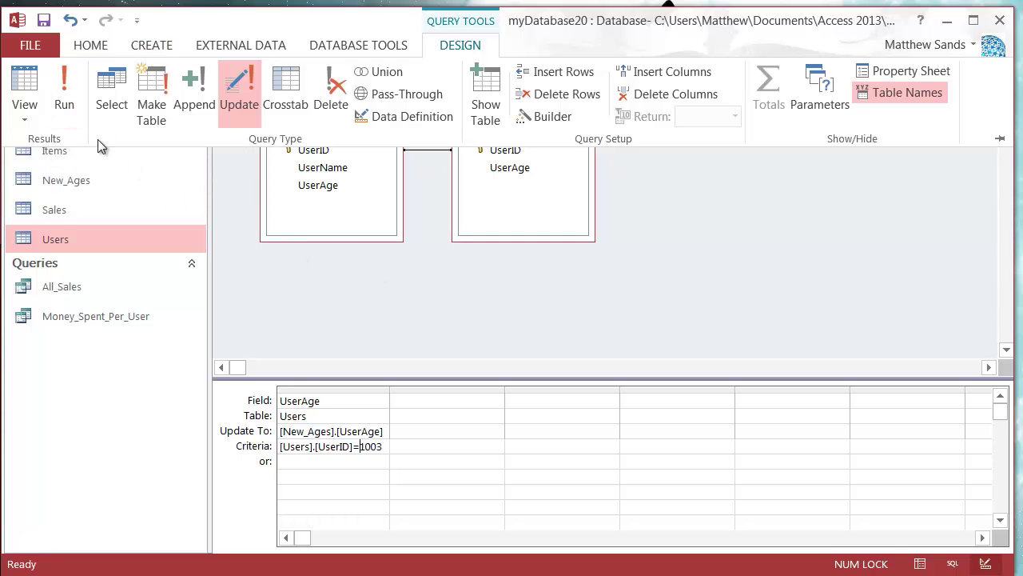
pyautogui.click(67, 99)
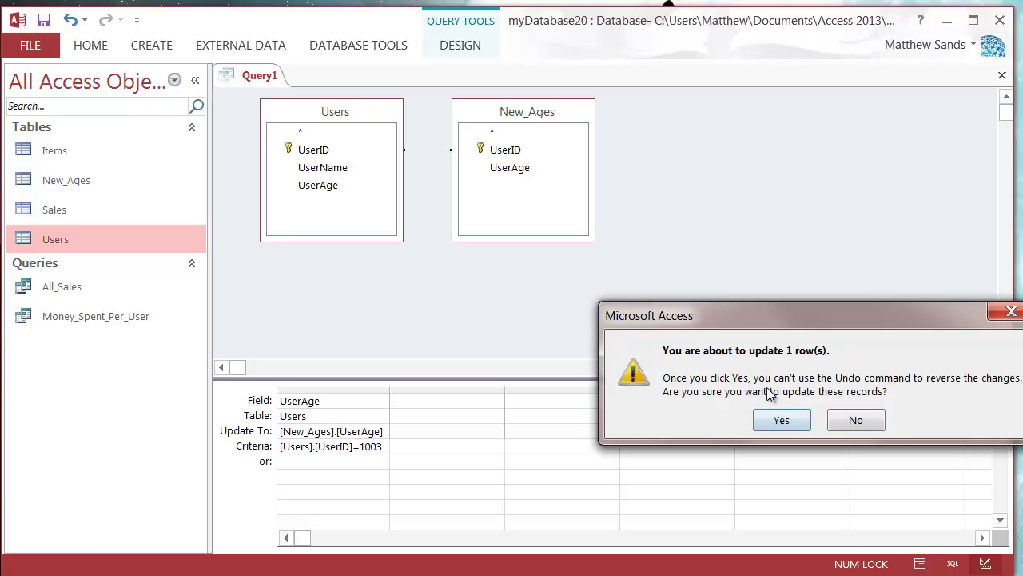
pyautogui.moveTo(771, 315); pyautogui.dragTo(466, 221)
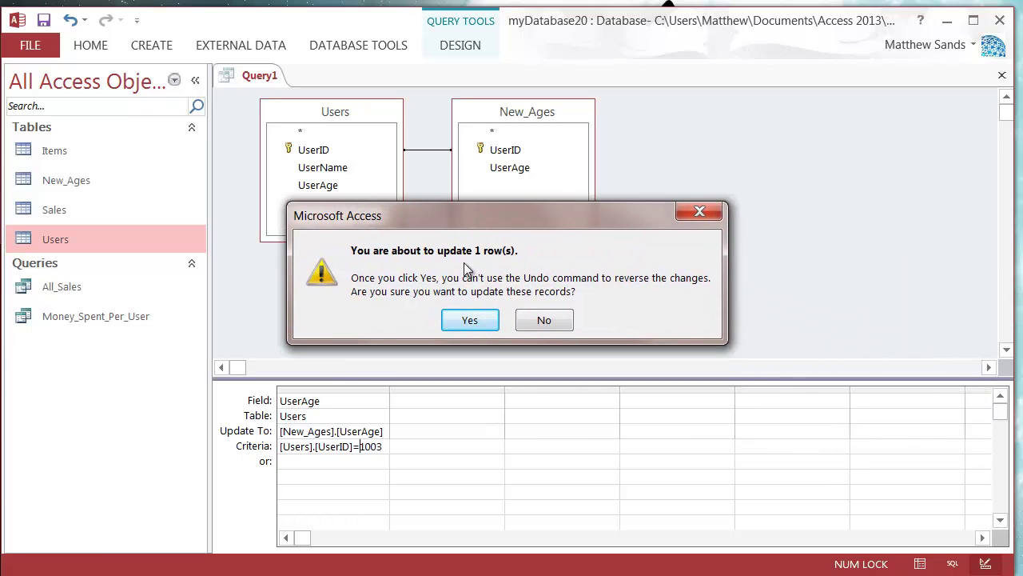
pyautogui.click(474, 326)
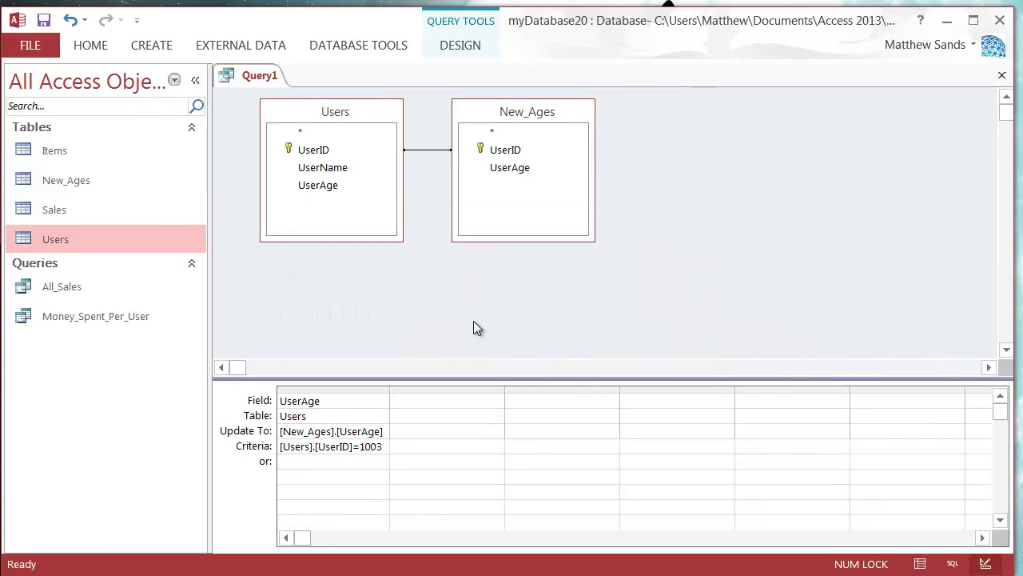
# Step: Check user 1003's age is now 39 in Users, then delete the UserID criterion
pyautogui.doubleClick(85, 242)
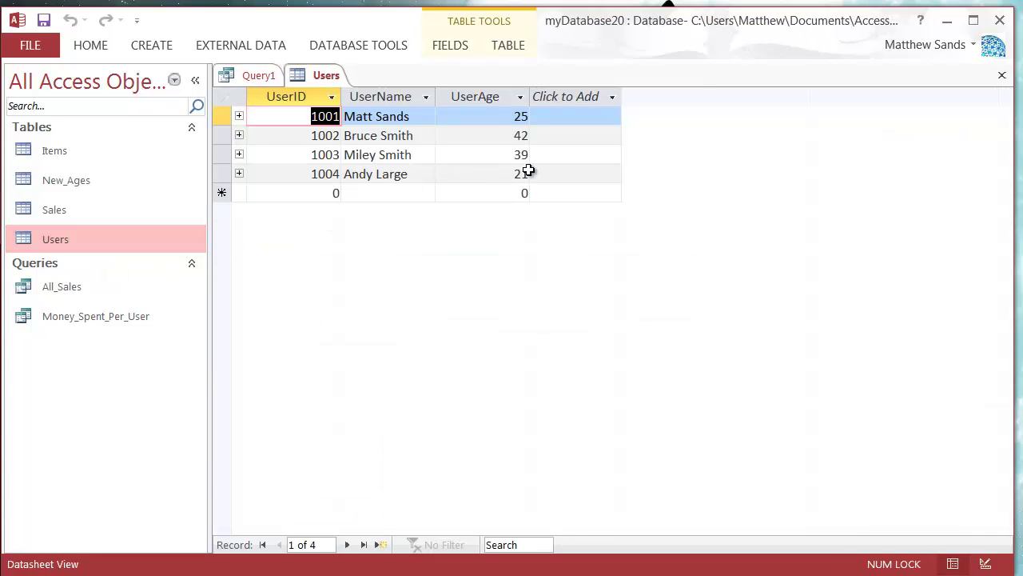
pyautogui.rightClick(302, 73)
pyautogui.click(351, 113)
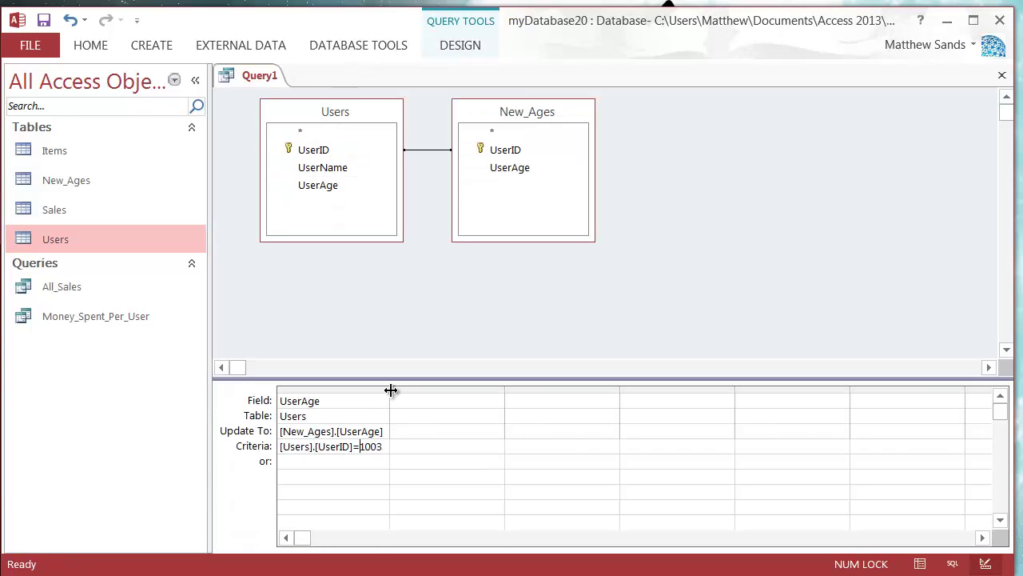
pyautogui.moveTo(382, 447); pyautogui.dragTo(217, 450)
pyautogui.press('BackSpace')
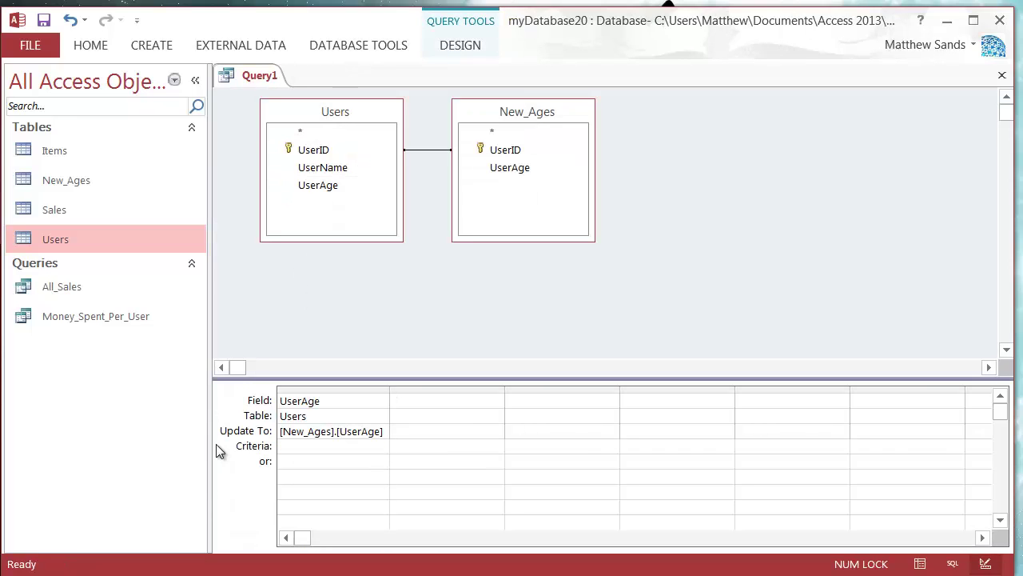
# Step: Run Query1 for all 4 rows and open Users showing ages 27, 44, 39 and 23
pyautogui.rightClick(255, 76)
pyautogui.click(460, 45)
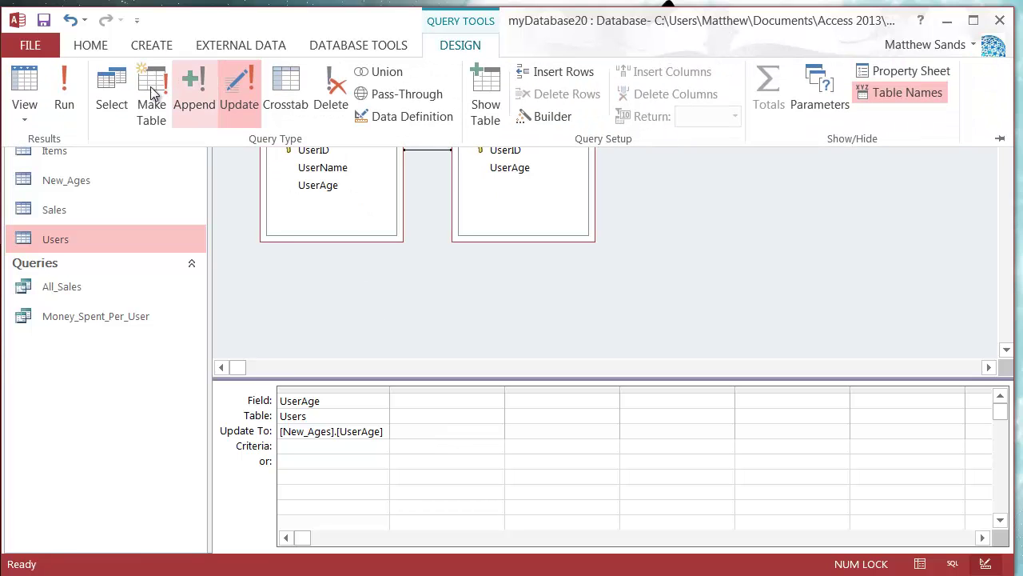
pyautogui.click(60, 82)
pyautogui.moveTo(724, 316); pyautogui.dragTo(425, 219)
pyautogui.click(483, 325)
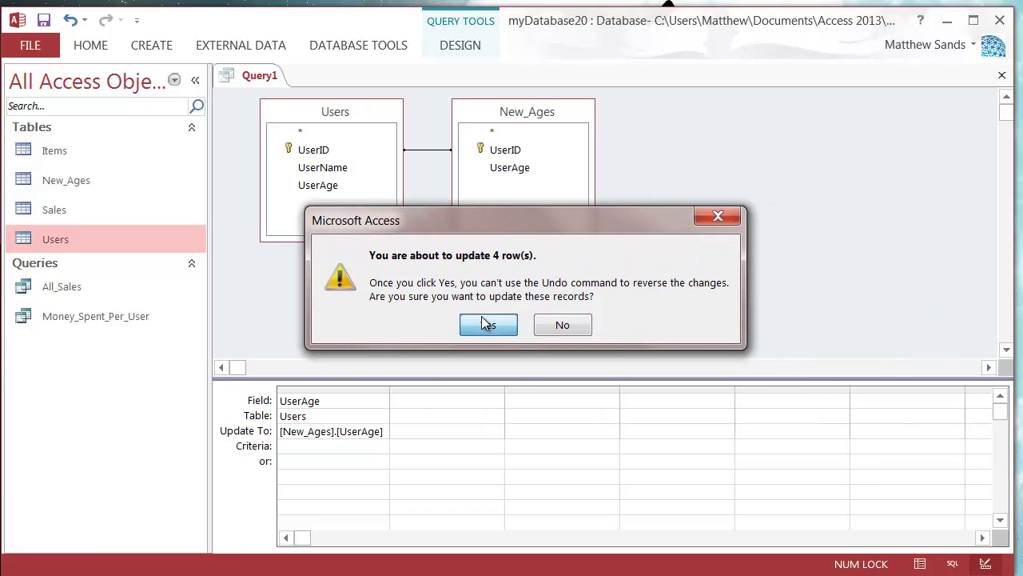
pyautogui.doubleClick(83, 241)
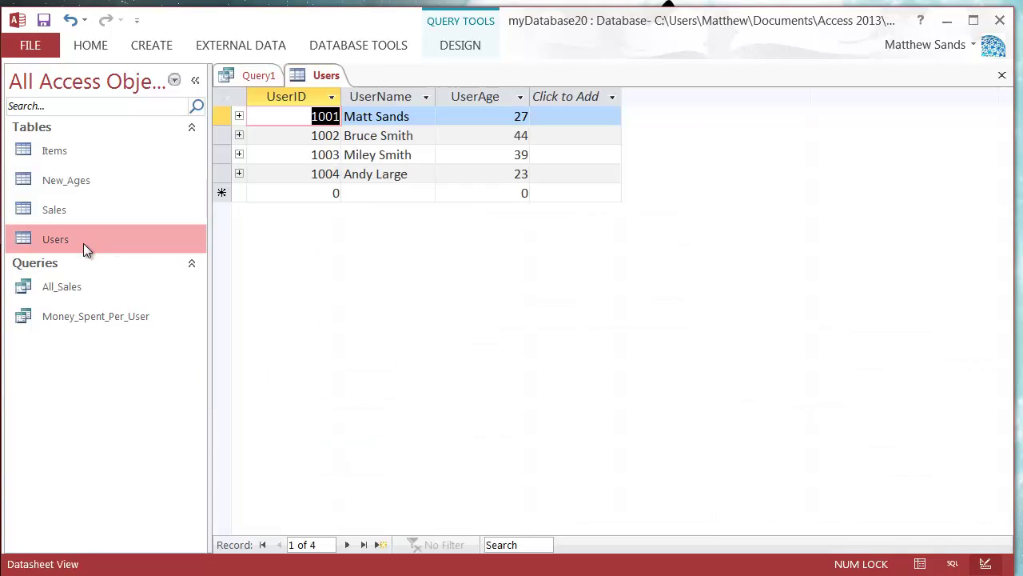
pyautogui.rightClick(324, 75)
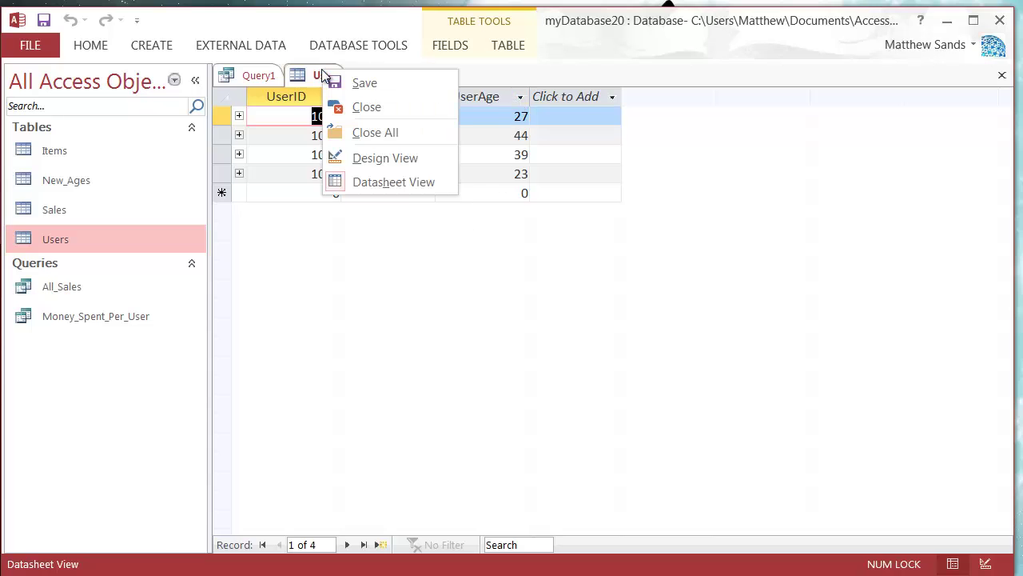
# Step: Close the Users table and widen the UserAge column in the query grid
pyautogui.click(361, 106)
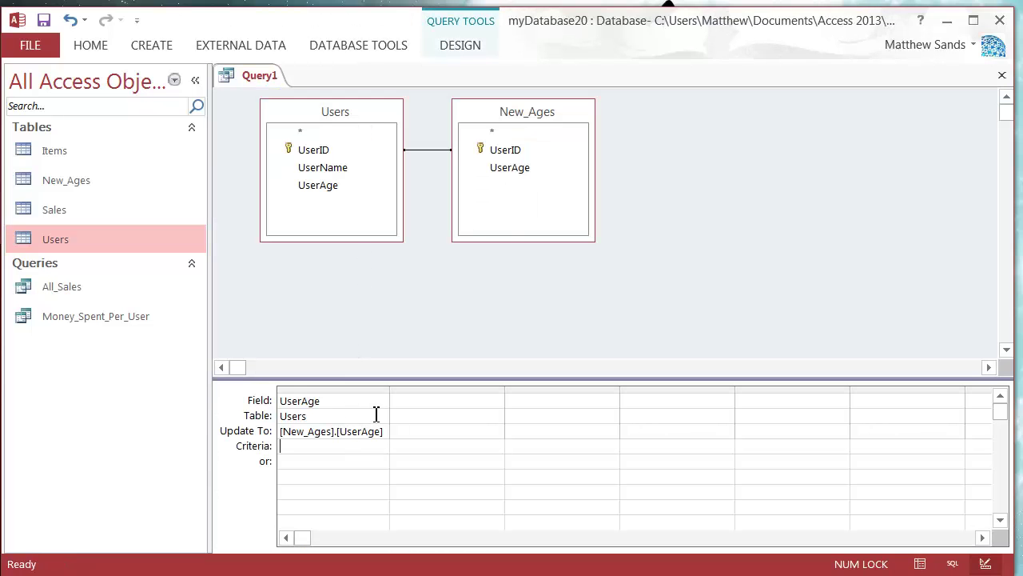
pyautogui.moveTo(390, 387); pyautogui.dragTo(441, 398)
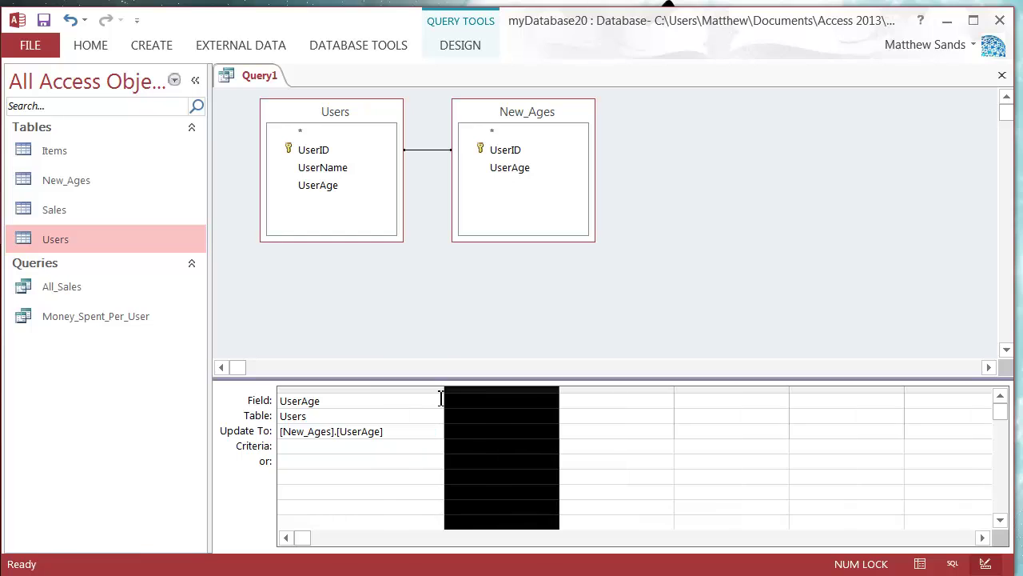
pyautogui.click(479, 430)
# Step: Save Query1 as 'Update Ages' and select it in the query list
pyautogui.rightClick(252, 74)
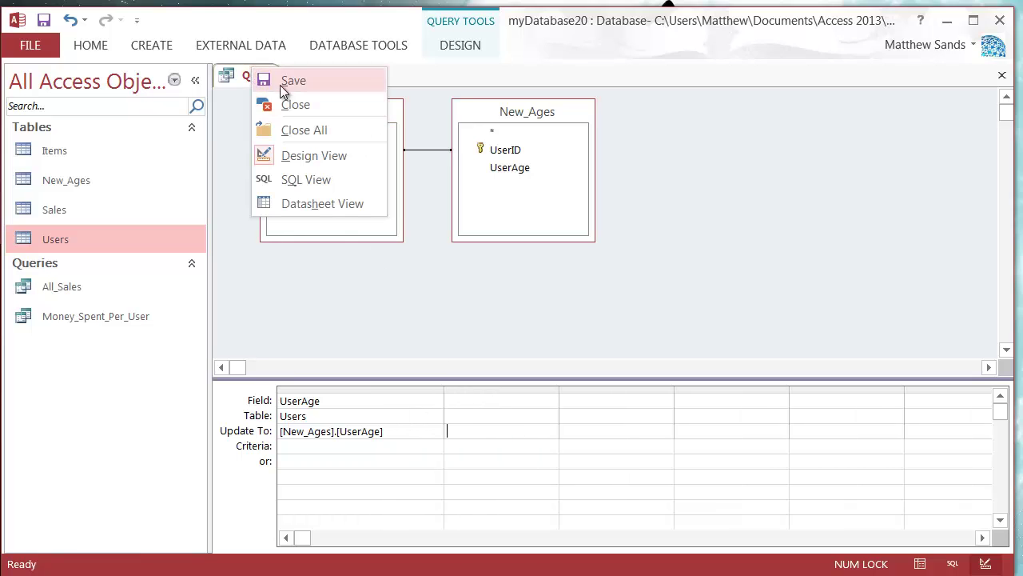
pyautogui.click(282, 82)
pyautogui.write('Update Ages')
pyautogui.press('Return')
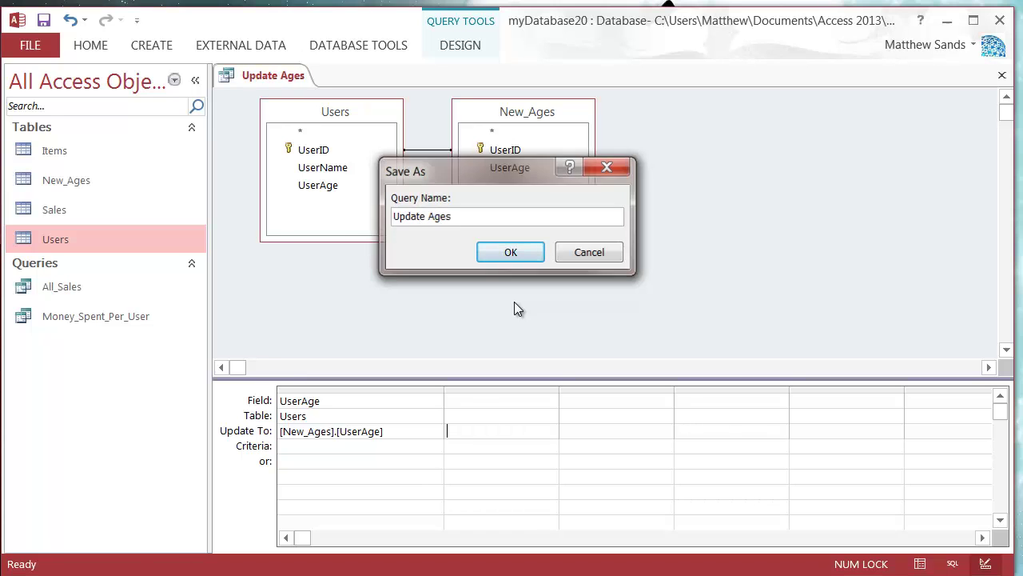
pyautogui.click(22, 344)
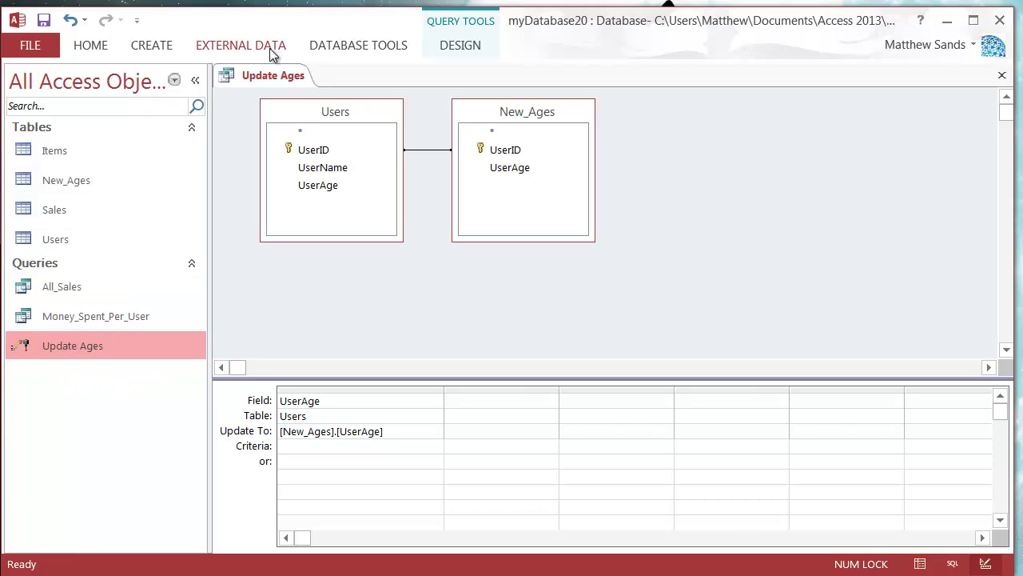
# Step: Close the Update Ages design, run it from the list, and accept the action-query warning
pyautogui.rightClick(267, 78)
pyautogui.click(311, 112)
pyautogui.doubleClick(126, 344)
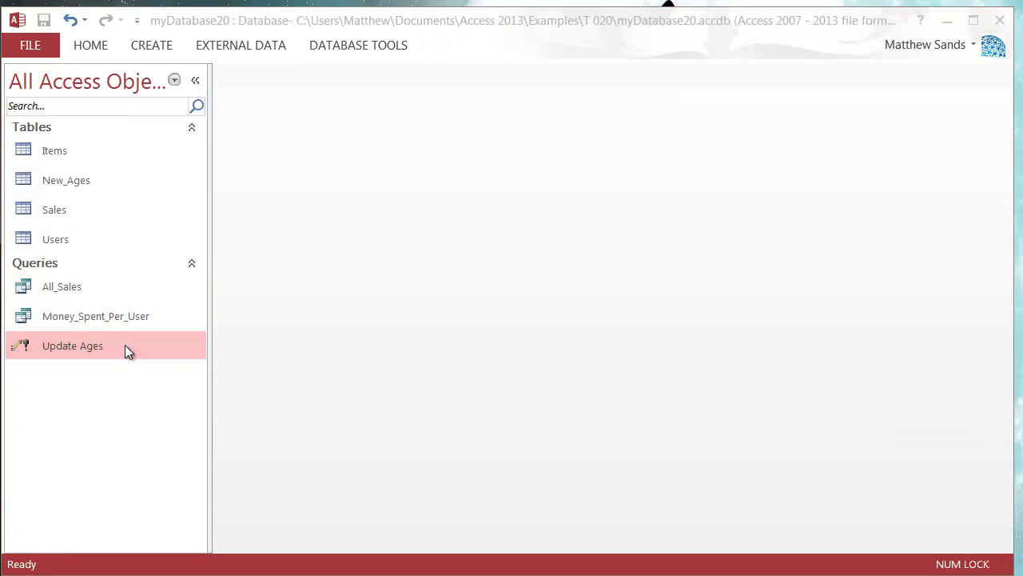
pyautogui.moveTo(819, 292); pyautogui.dragTo(513, 188)
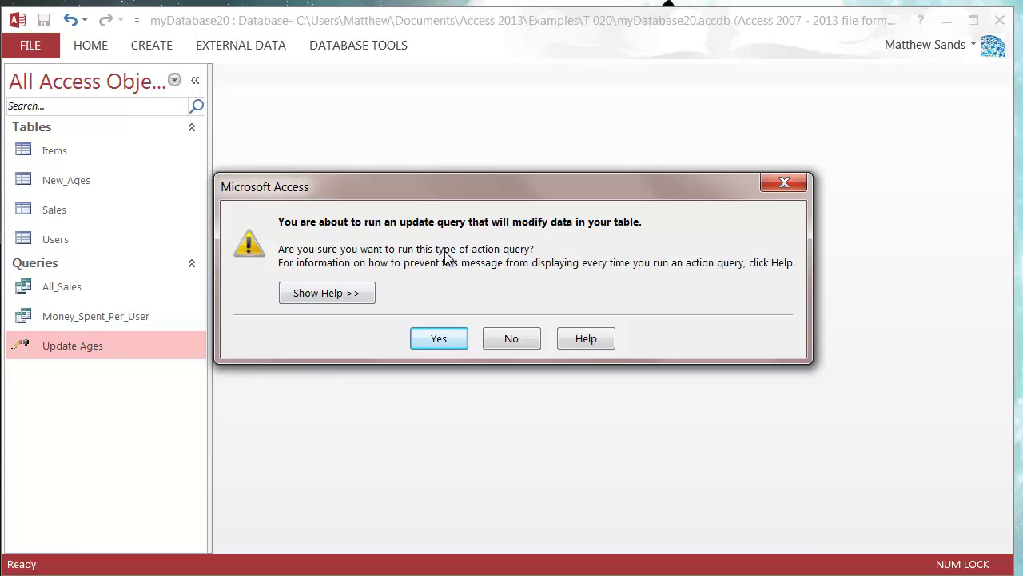
pyautogui.click(438, 338)
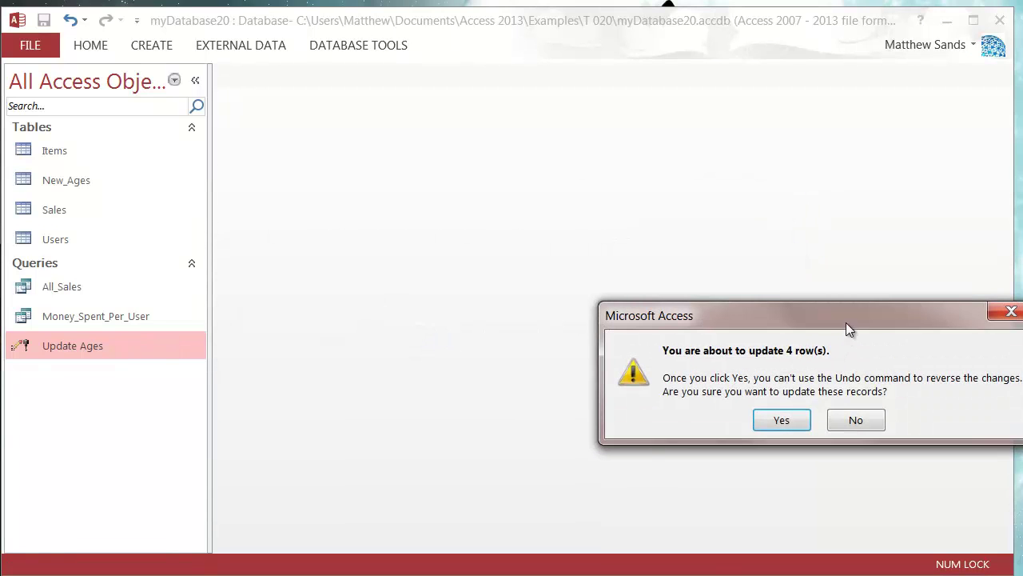
pyautogui.moveTo(846, 322); pyautogui.dragTo(622, 209)
# Step: Confirm updating the 4 rows and reopen Update Ages in Design View
pyautogui.click(551, 310)
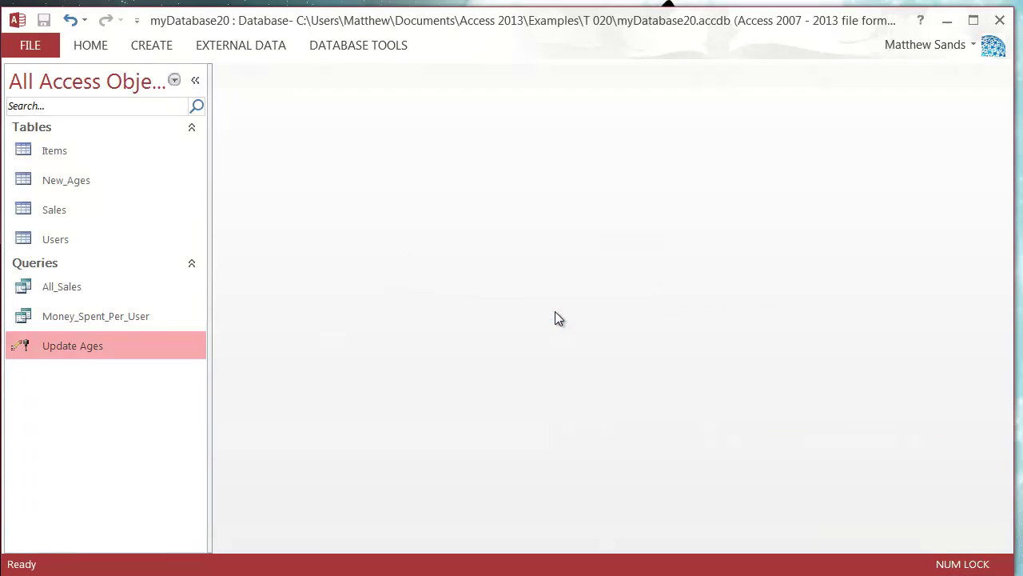
pyautogui.rightClick(135, 346)
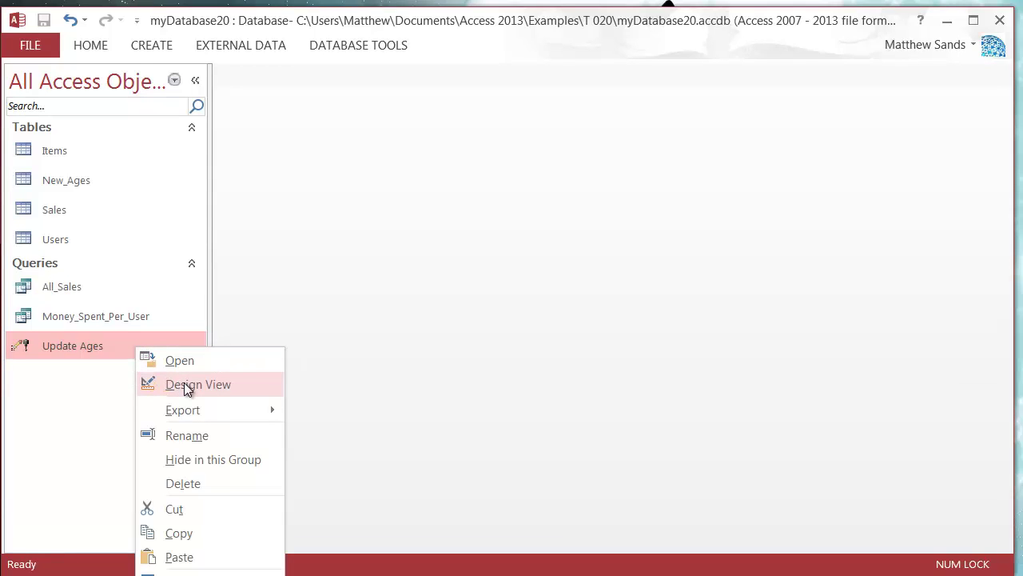
pyautogui.click(185, 385)
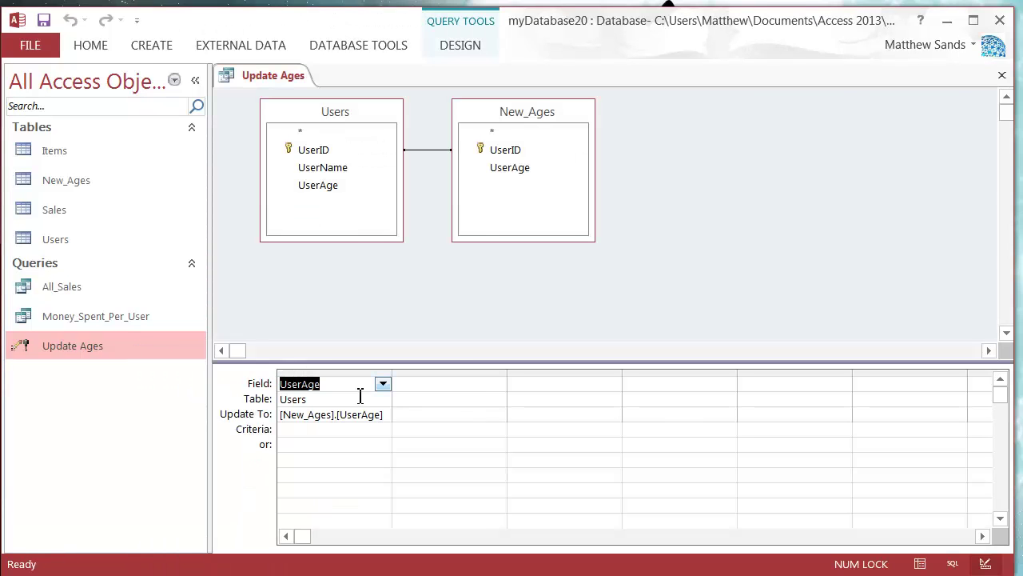
# Step: Widen the UserAge grid column to review the design, then close Update Ages
pyautogui.moveTo(393, 373); pyautogui.dragTo(431, 375)
pyautogui.rightClick(513, 114)
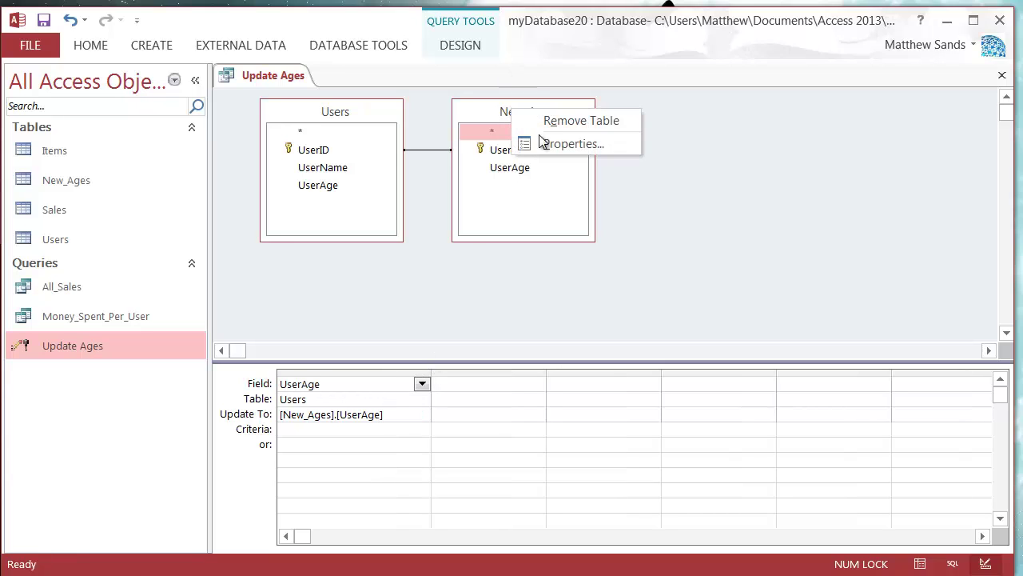
pyautogui.click(281, 120)
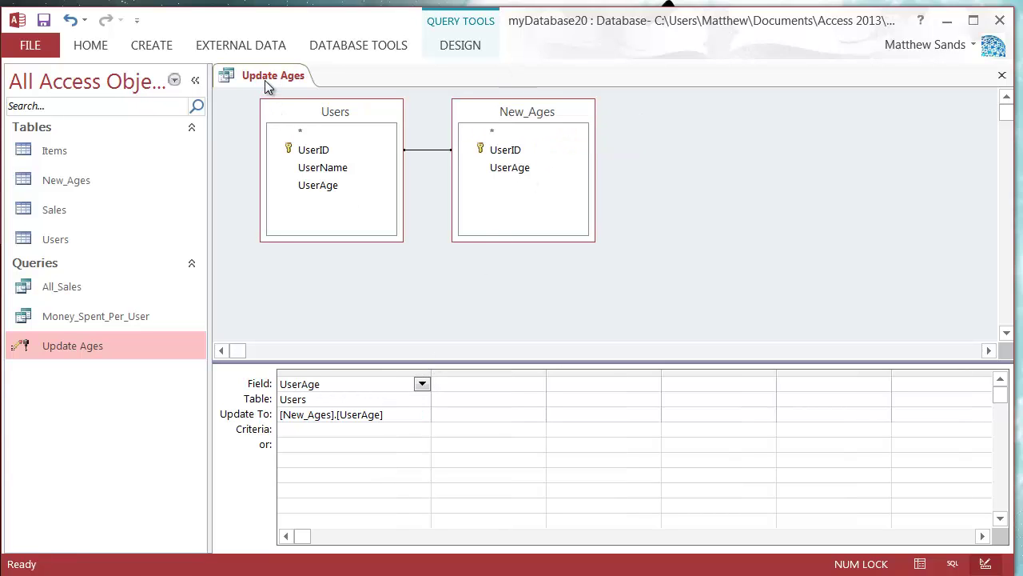
pyautogui.rightClick(266, 78)
pyautogui.click(305, 119)
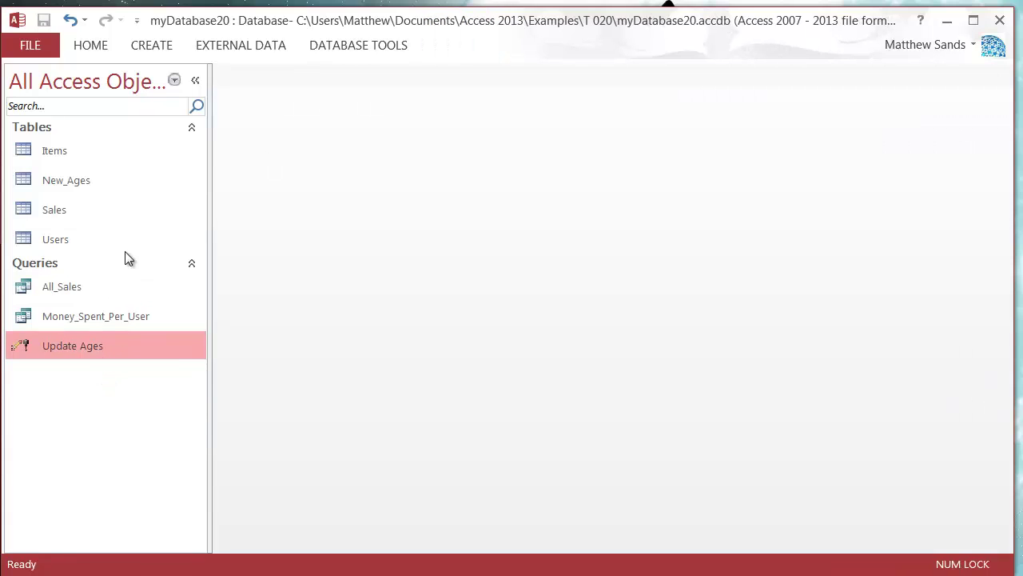
# Step: Start a new blank query design containing the Users table
pyautogui.click(164, 48)
pyautogui.click(170, 46)
pyautogui.click(171, 48)
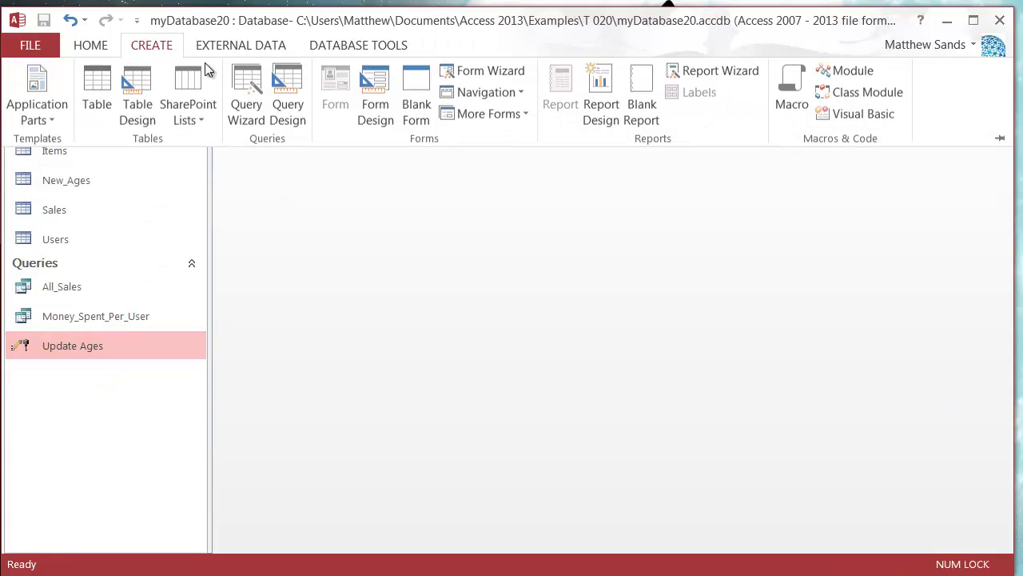
pyautogui.click(286, 108)
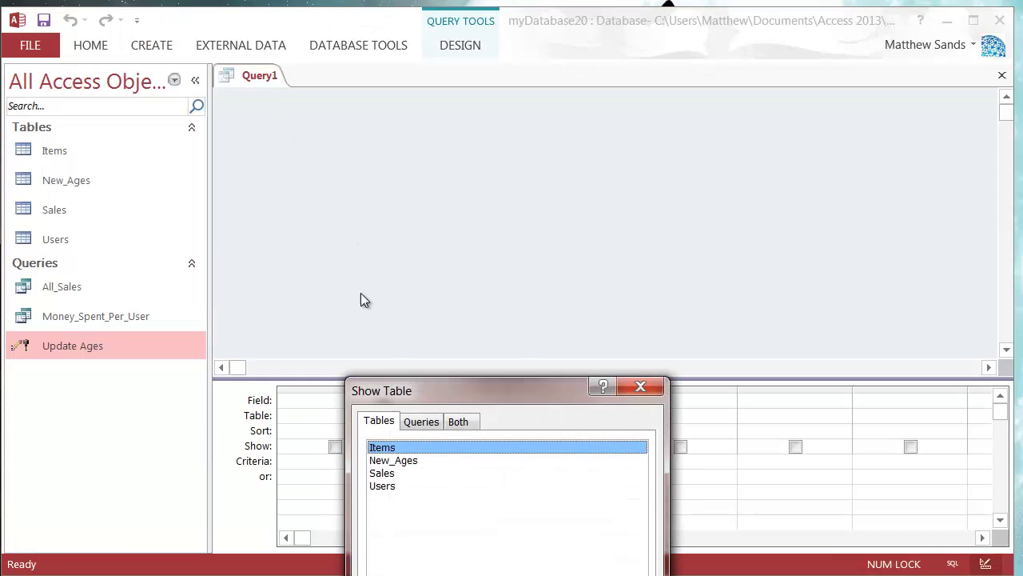
pyautogui.doubleClick(396, 485)
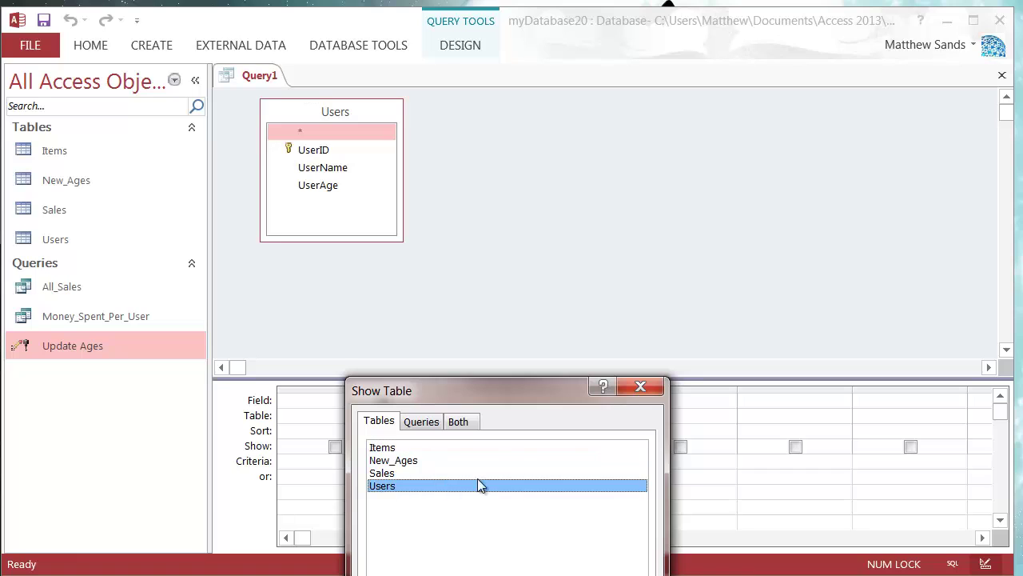
pyautogui.click(640, 389)
# Step: Change the new query's type to an Update query
pyautogui.click(565, 388)
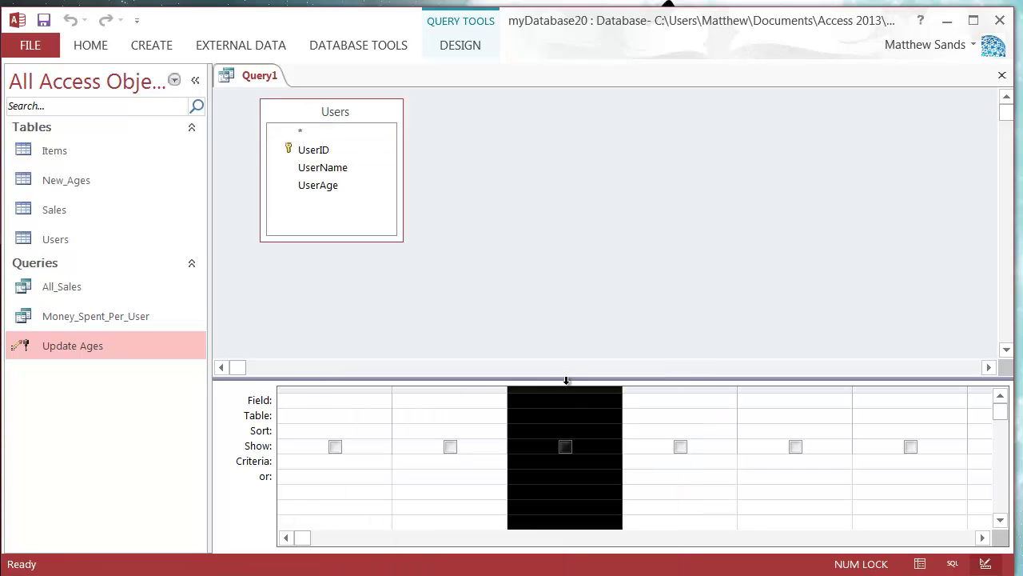
pyautogui.click(497, 402)
pyautogui.click(326, 260)
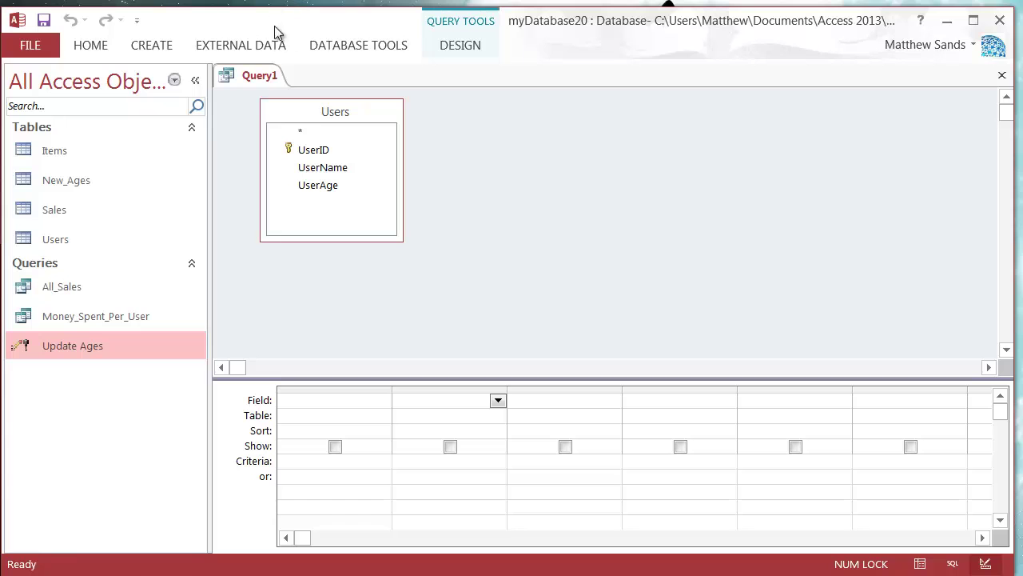
pyautogui.click(430, 49)
pyautogui.click(239, 97)
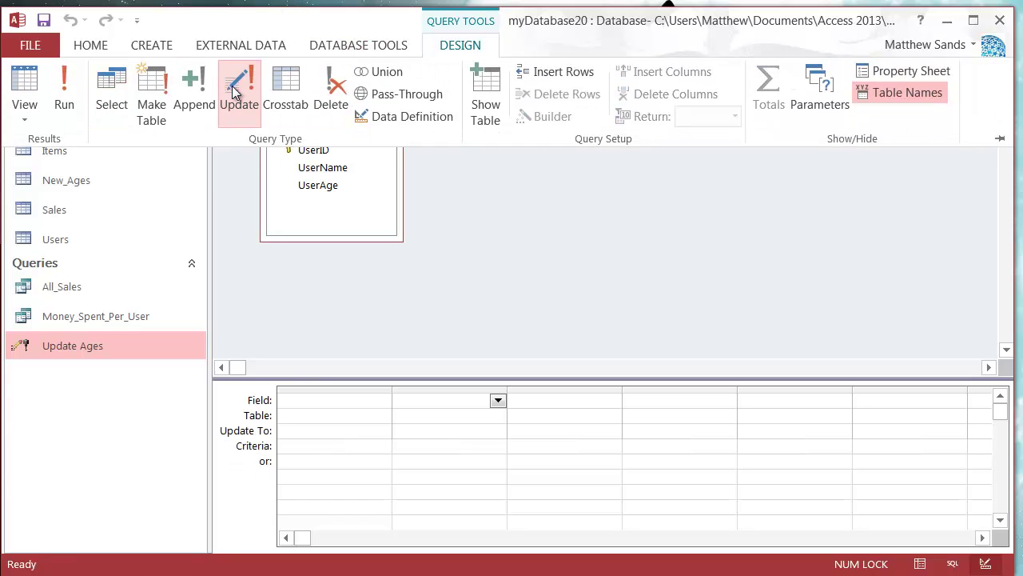
# Step: Add UserAge to the grid with Update To set to [Users].[UserAge]+1
pyautogui.doubleClick(328, 185)
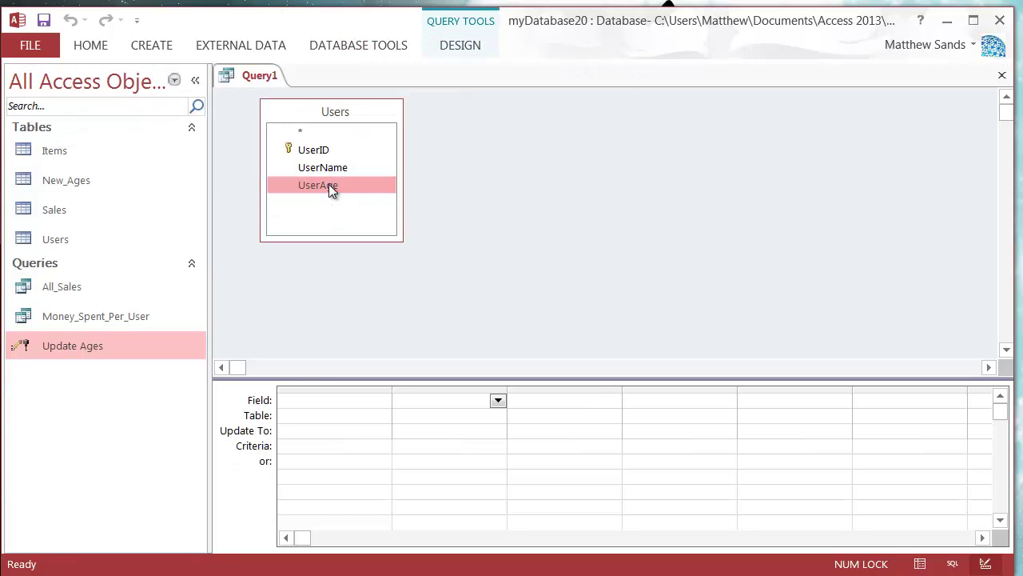
pyautogui.click(312, 435)
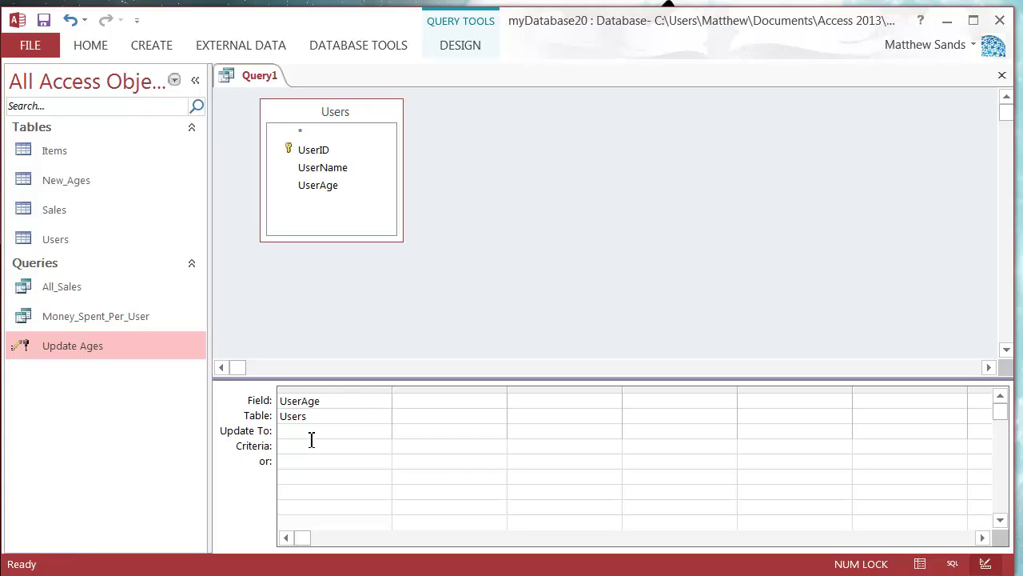
pyautogui.write('Users')
pyautogui.doubleClick(320, 449)
pyautogui.write('.')
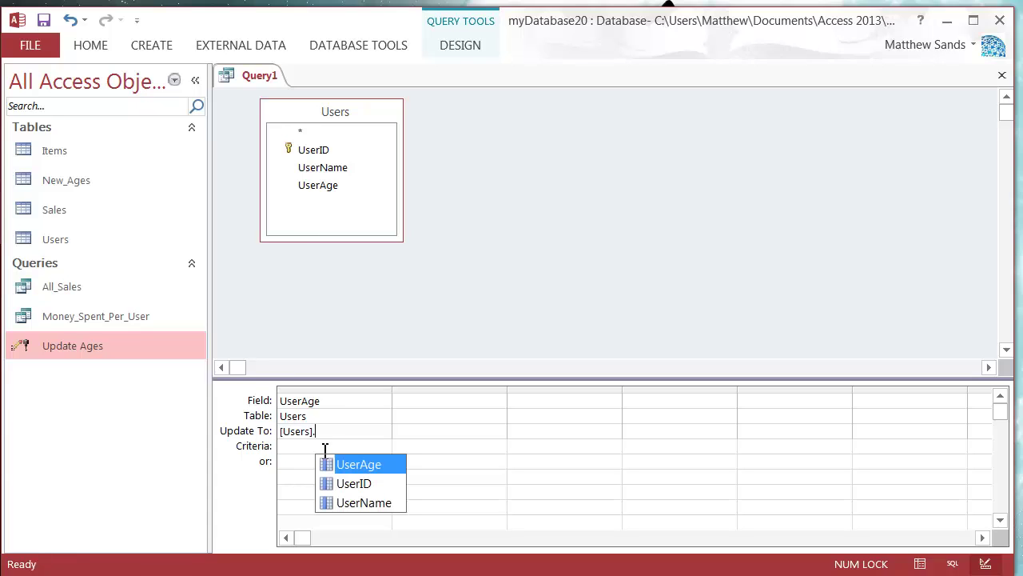
pyautogui.doubleClick(362, 465)
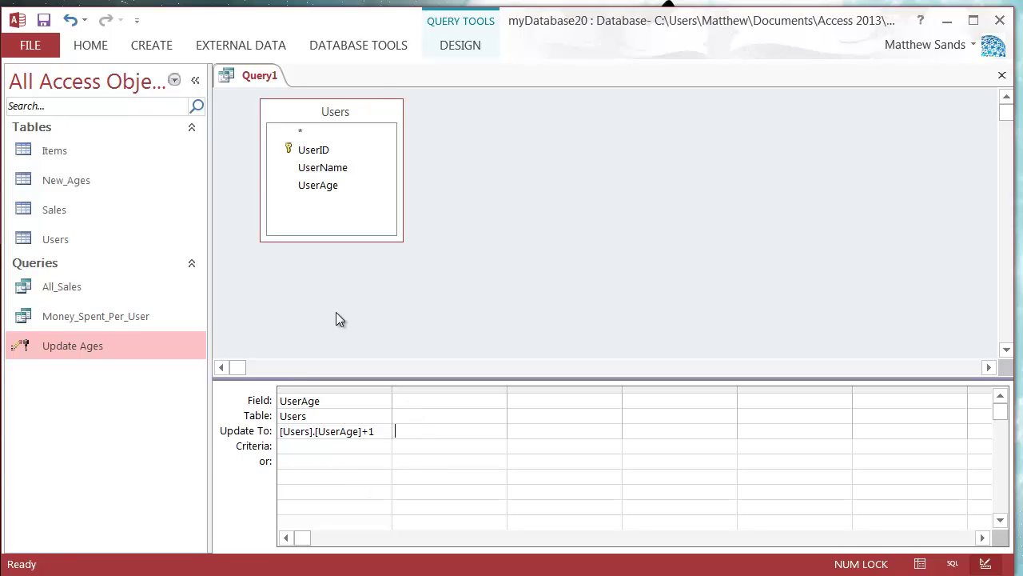
# Step: Save the new query as 'Add_Year_Age' and close it
pyautogui.rightClick(250, 76)
pyautogui.click(377, 174)
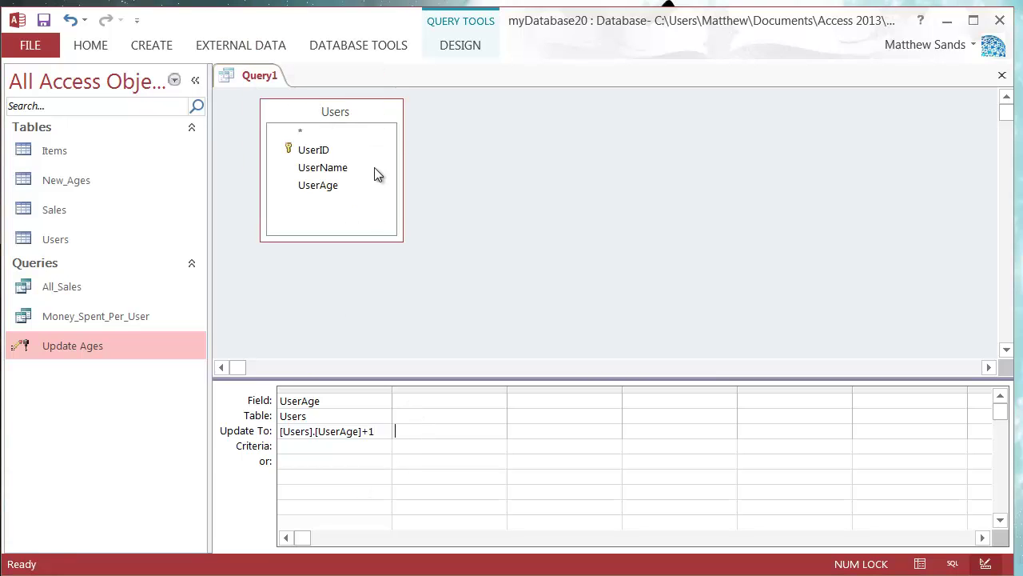
pyautogui.hotkey('ctrl', 's')
pyautogui.write('Add_')
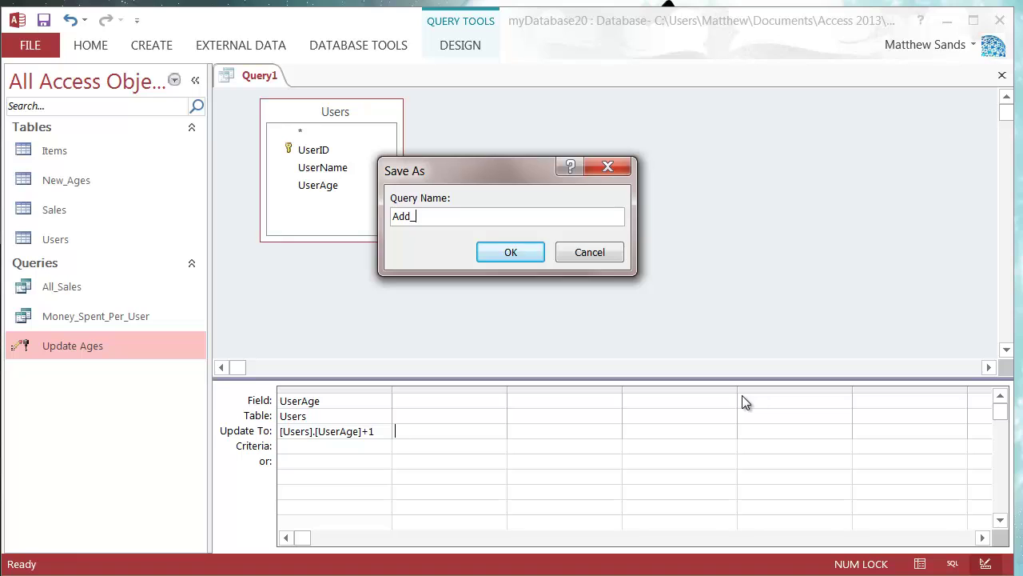
pyautogui.write('Year_Age')
pyautogui.press('Return')
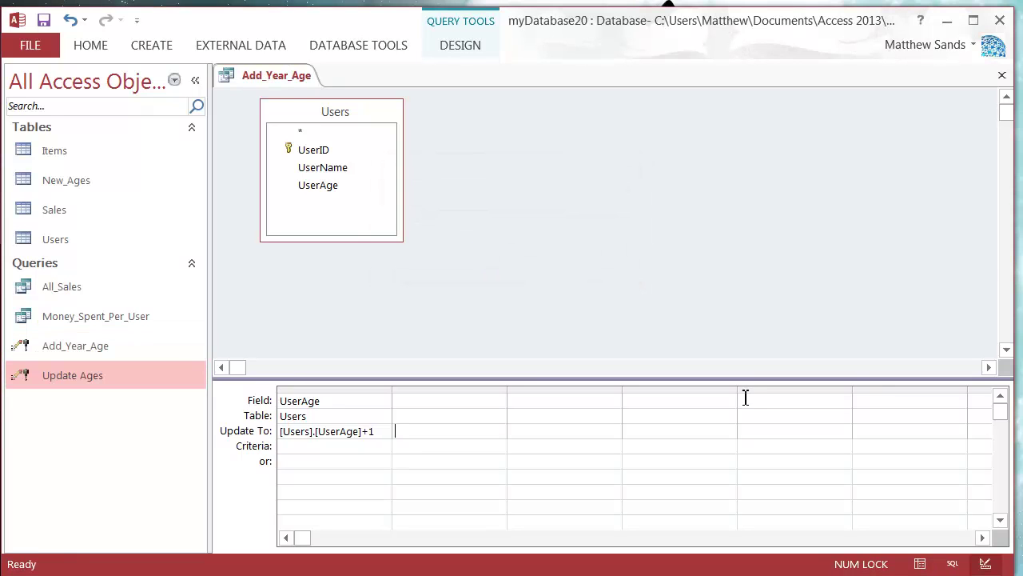
pyautogui.rightClick(263, 77)
pyautogui.click(307, 114)
# Step: Run Update Ages and confirm updating the 4 rows
pyautogui.doubleClick(91, 379)
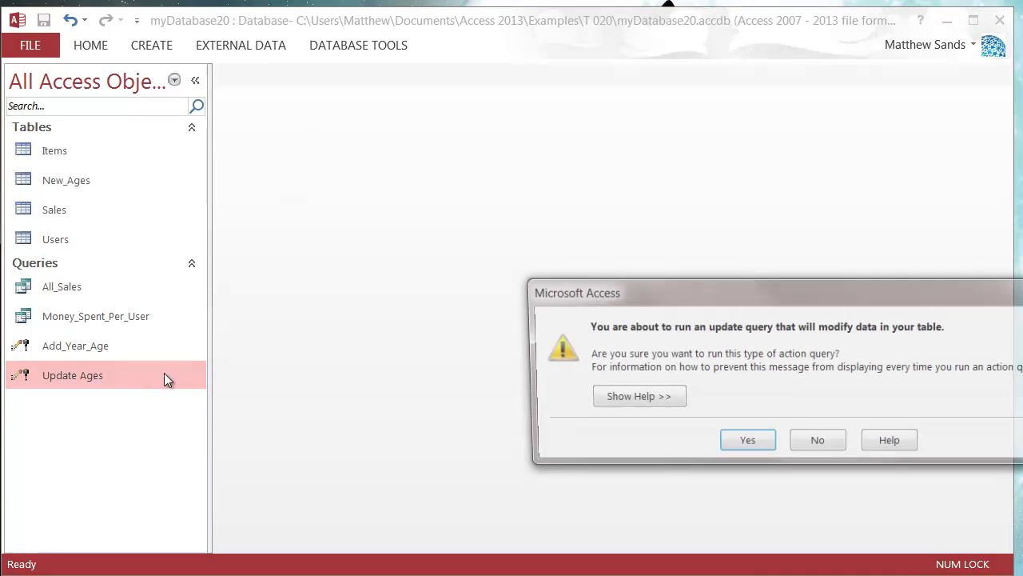
pyautogui.click(747, 440)
pyautogui.moveTo(815, 310); pyautogui.dragTo(552, 213)
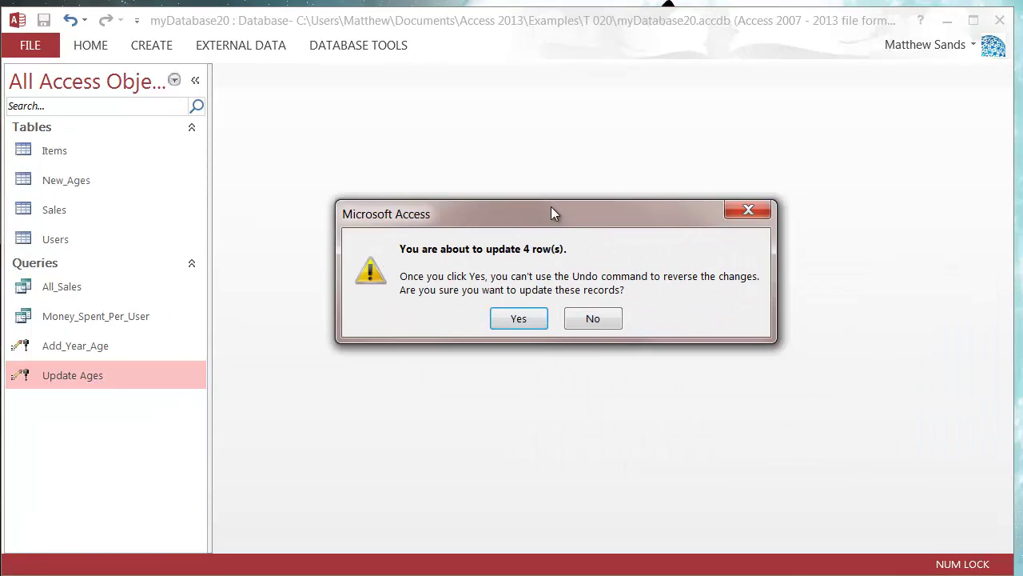
pyautogui.click(518, 318)
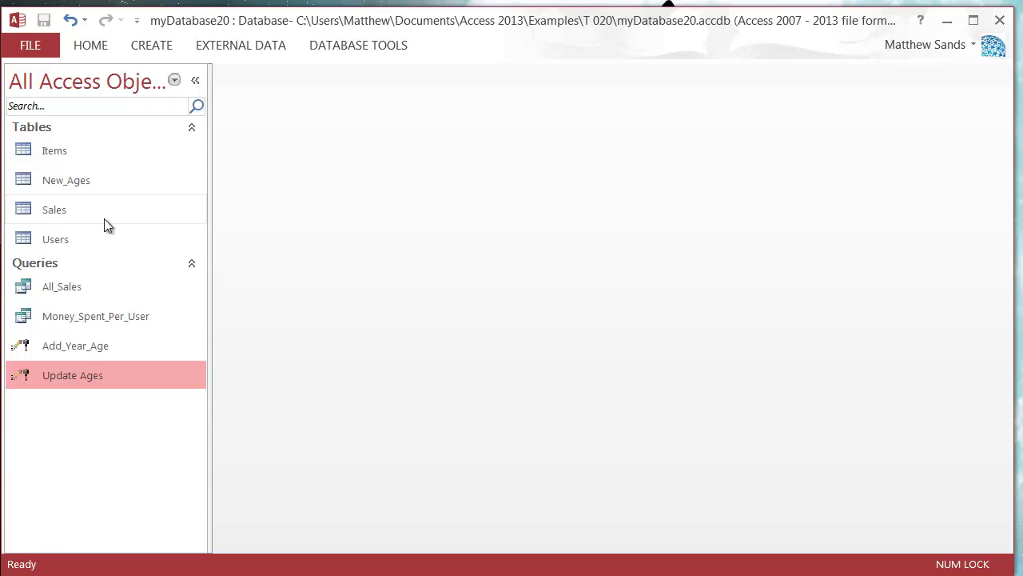
# Step: Check the Users table ages (27, 44, 39, 23), then close it
pyautogui.doubleClick(103, 243)
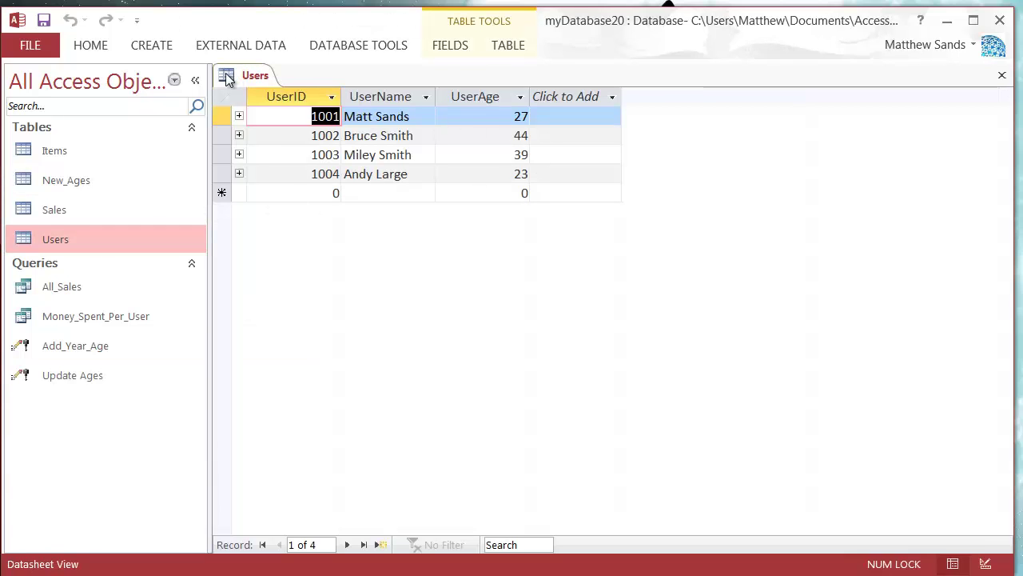
pyautogui.rightClick(229, 76)
pyautogui.click(276, 104)
pyautogui.click(86, 371)
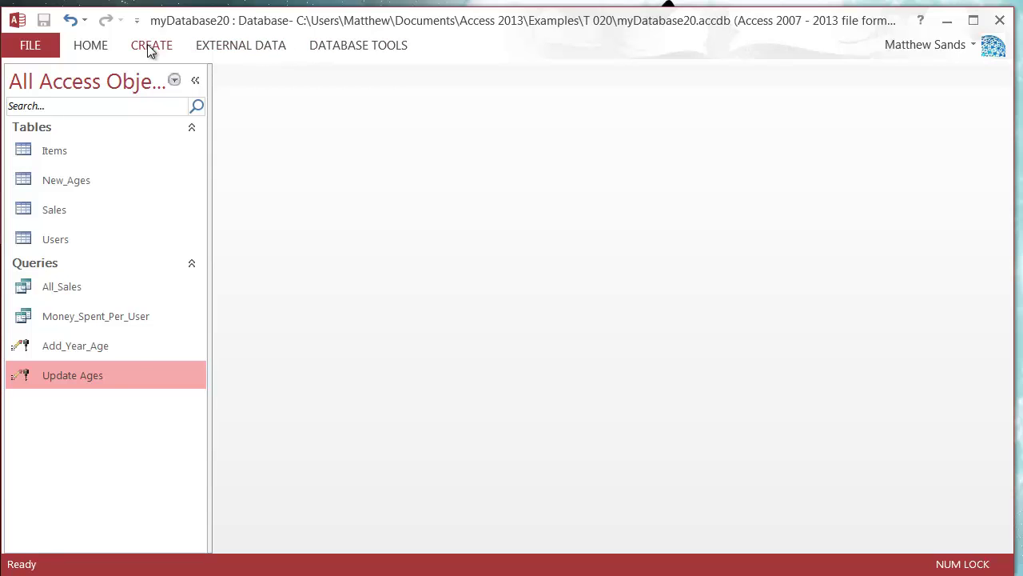
# Step: In Update Ages' design, change the Update To expression to [New_Ages].[UserAge]+1
pyautogui.rightClick(116, 374)
pyautogui.click(160, 411)
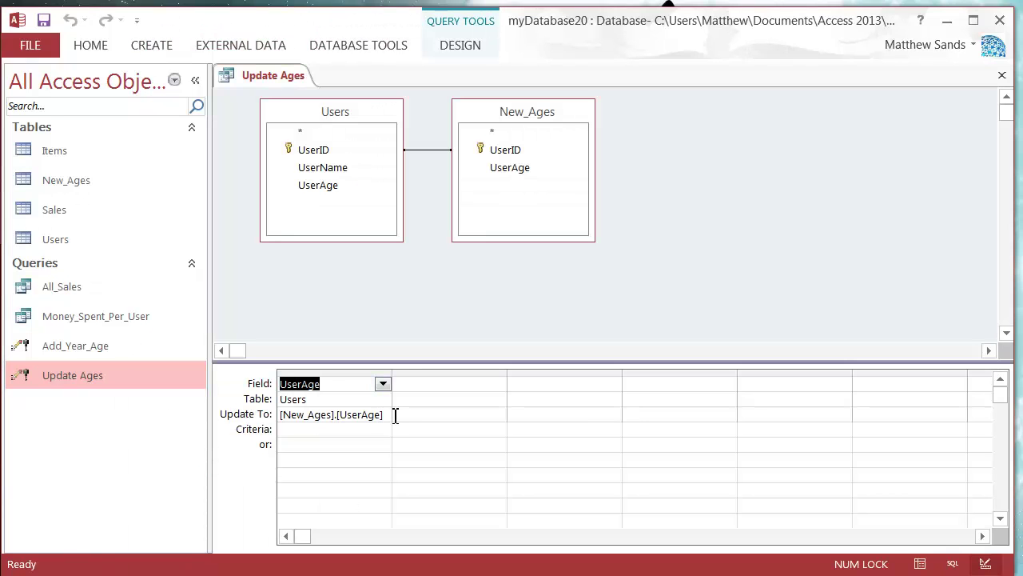
pyautogui.doubleClick(392, 373)
pyautogui.moveTo(390, 373); pyautogui.dragTo(472, 374)
pyautogui.click(401, 414)
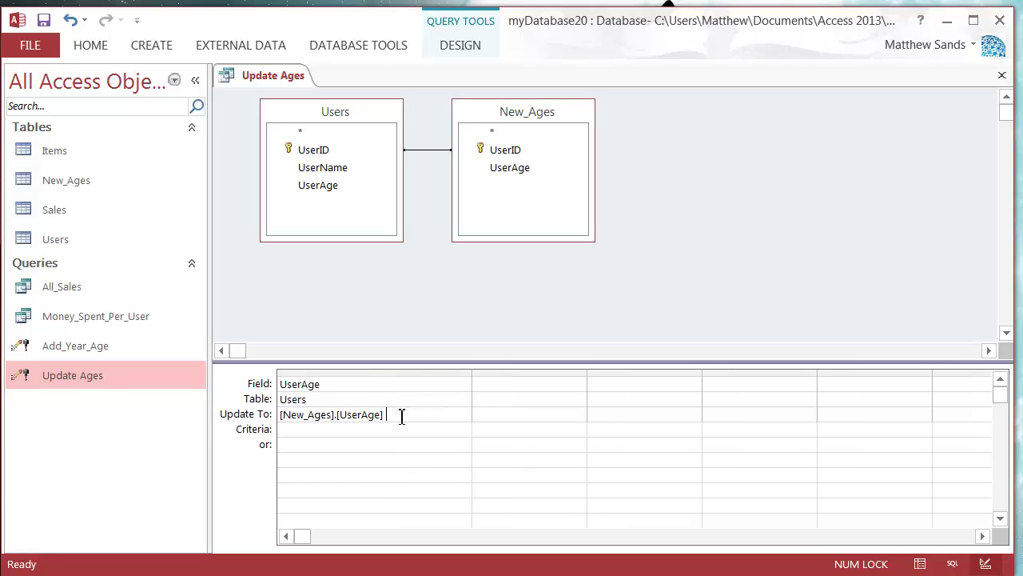
pyautogui.click(499, 412)
pyautogui.click(485, 417)
pyautogui.moveTo(471, 373); pyautogui.dragTo(407, 373)
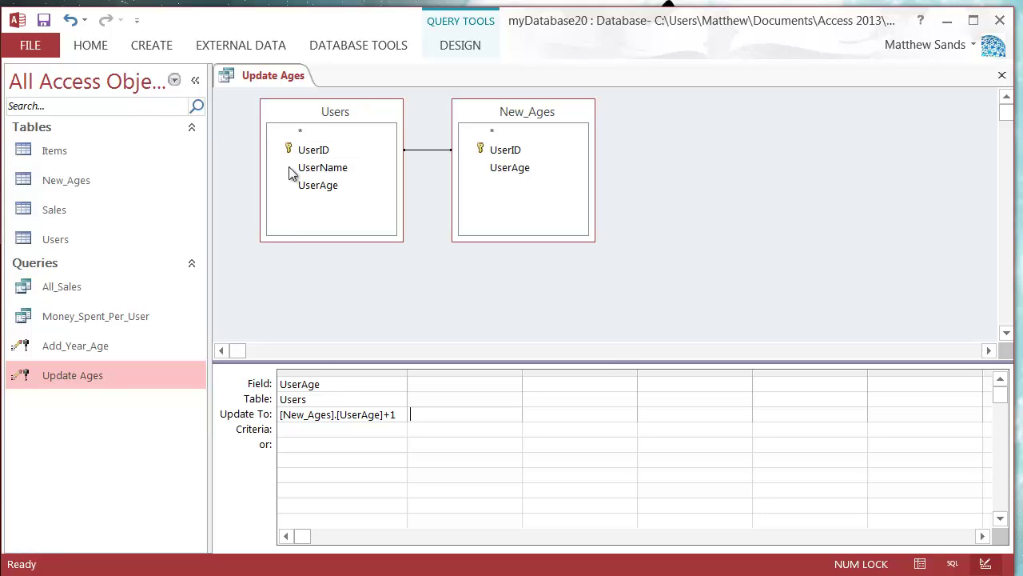
# Step: Save the changes to Update Ages and close its design
pyautogui.rightClick(263, 77)
pyautogui.click(285, 88)
pyautogui.rightClick(260, 77)
pyautogui.click(294, 101)
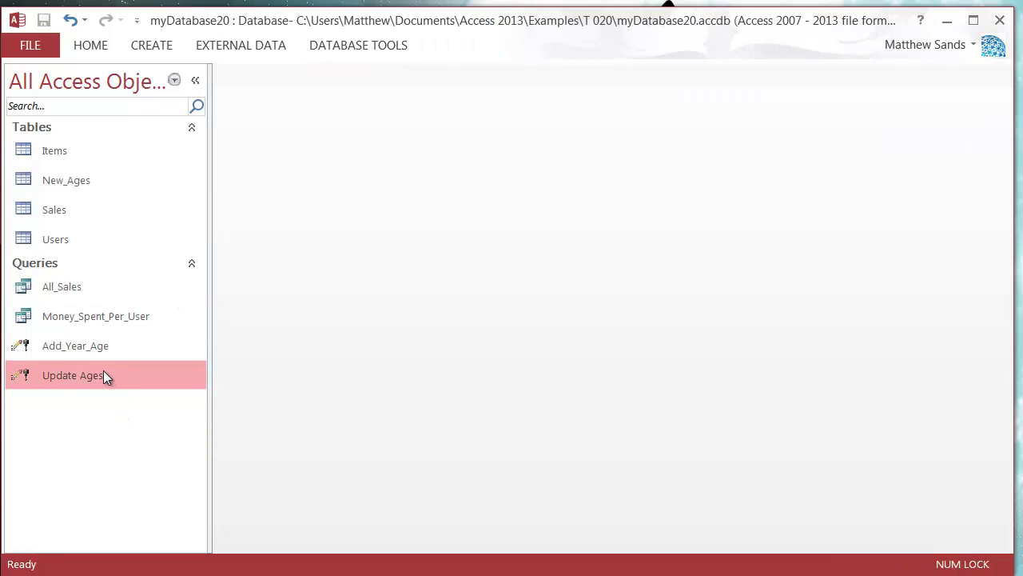
# Step: Run Update Ages on 4 rows, verify Users ages 28, 45, 40, 24, then decline a rerun
pyautogui.doubleClick(104, 373)
pyautogui.click(731, 440)
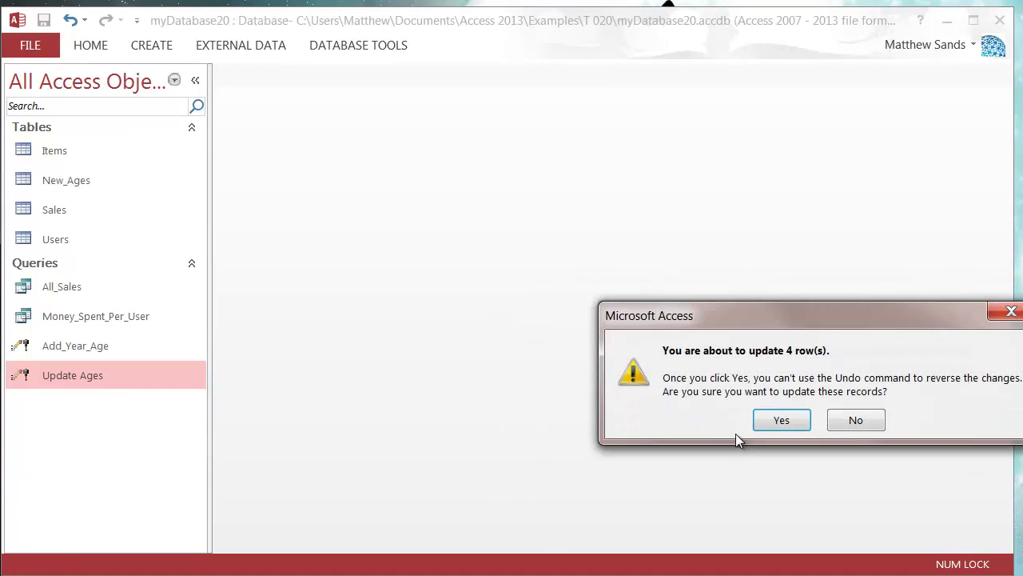
pyautogui.click(783, 423)
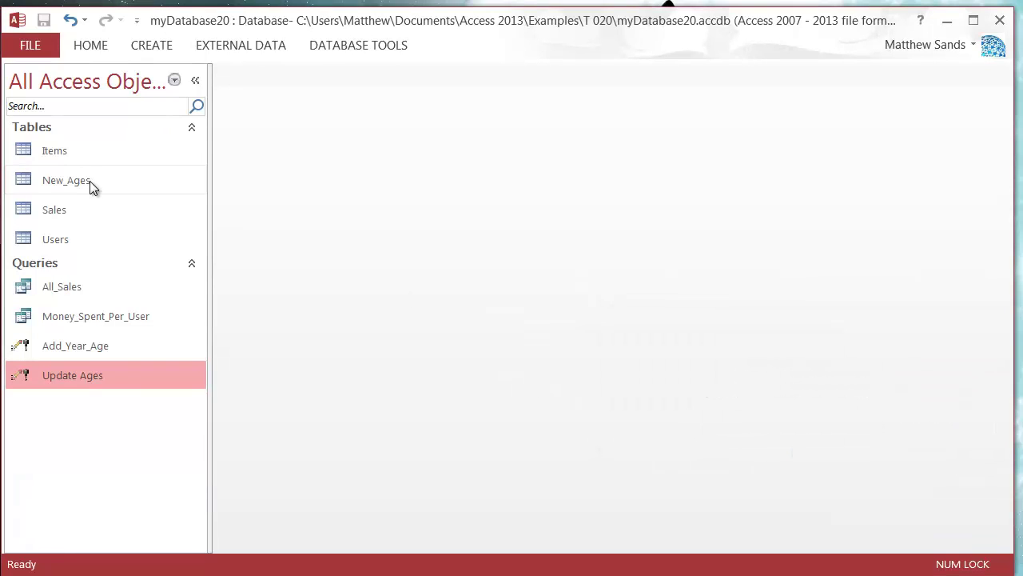
pyautogui.doubleClick(74, 238)
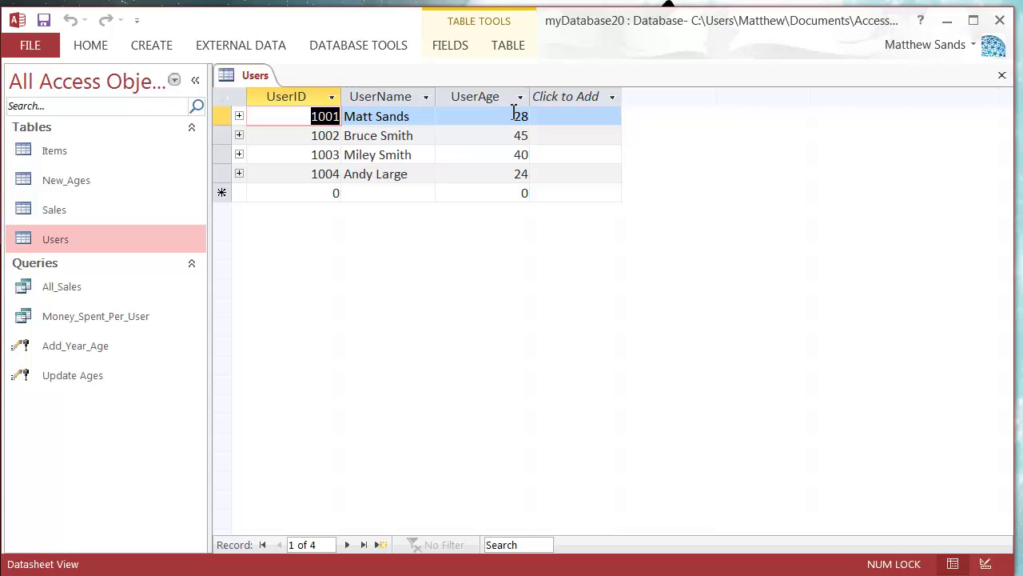
pyautogui.rightClick(257, 80)
pyautogui.click(296, 116)
pyautogui.doubleClick(65, 371)
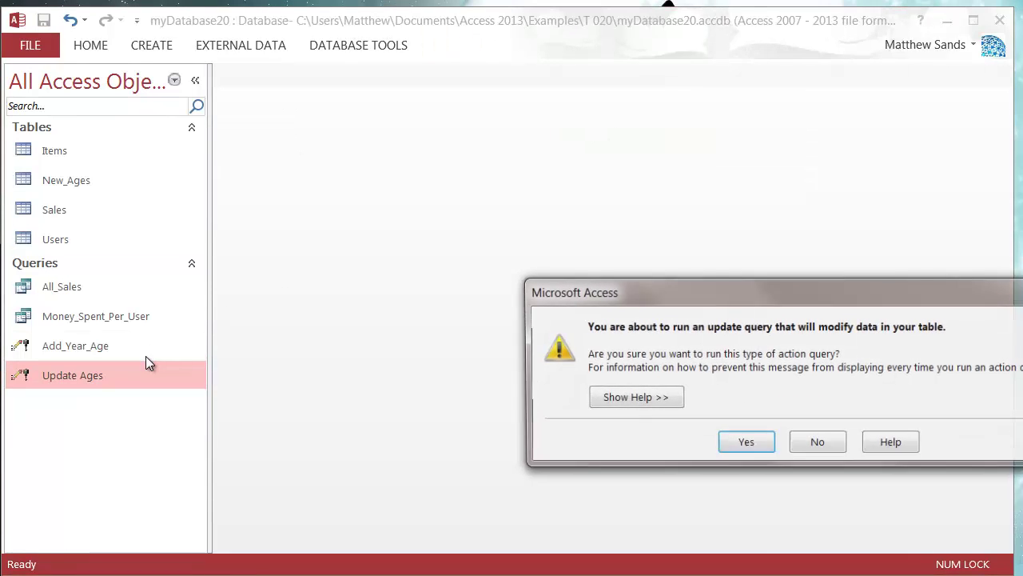
pyautogui.click(800, 445)
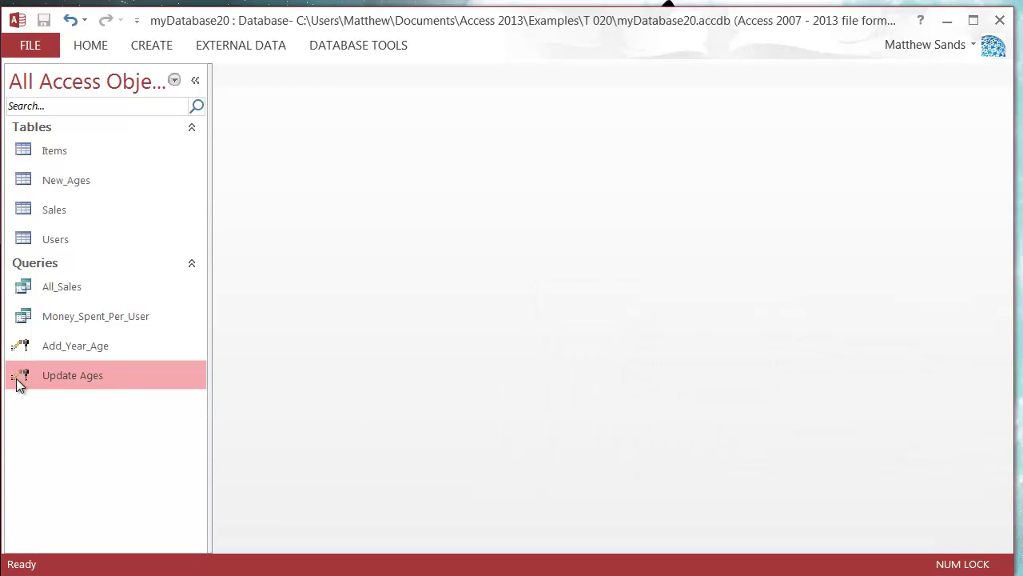